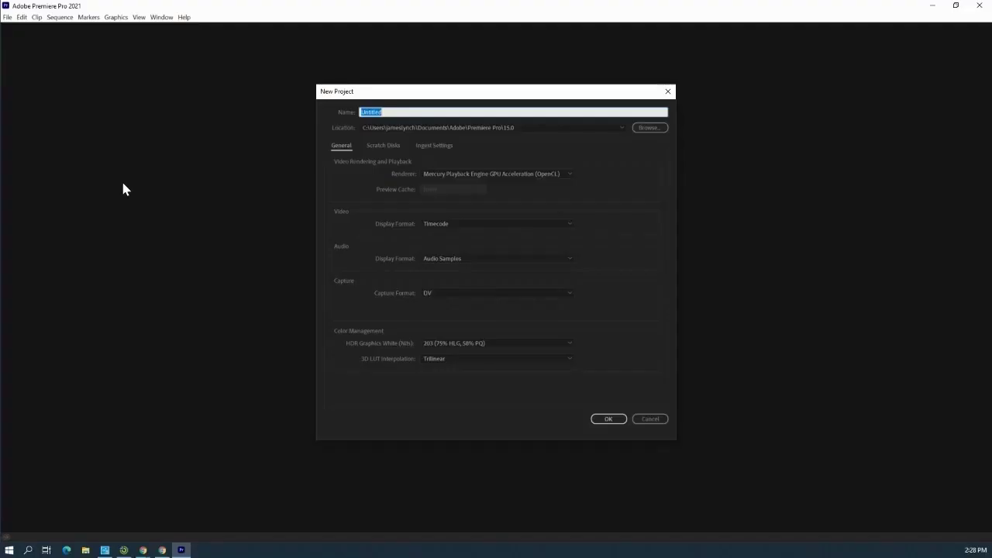
# Step: Name the new project "Challenge 1" and create it with the default settings
pyautogui.write('Challenge 1')
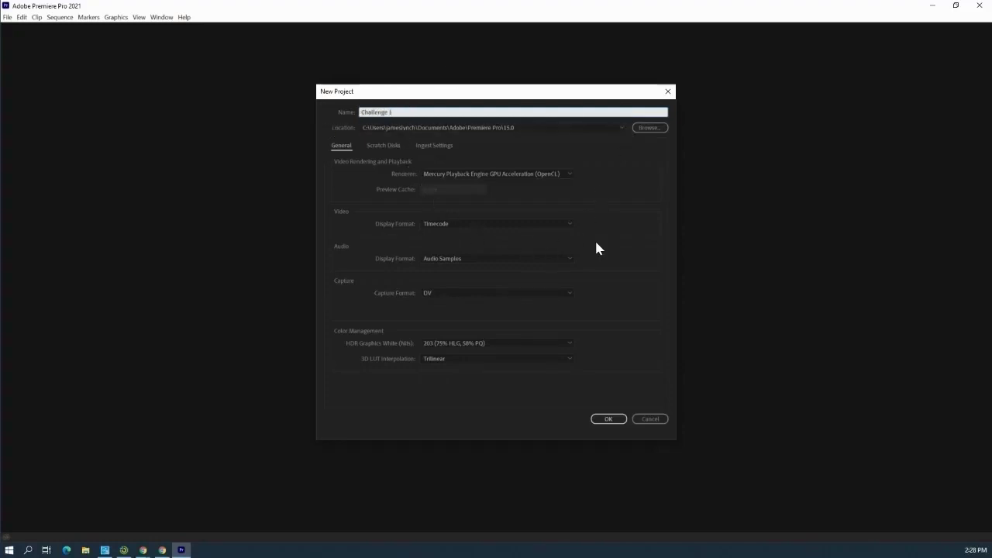
pyautogui.click(608, 423)
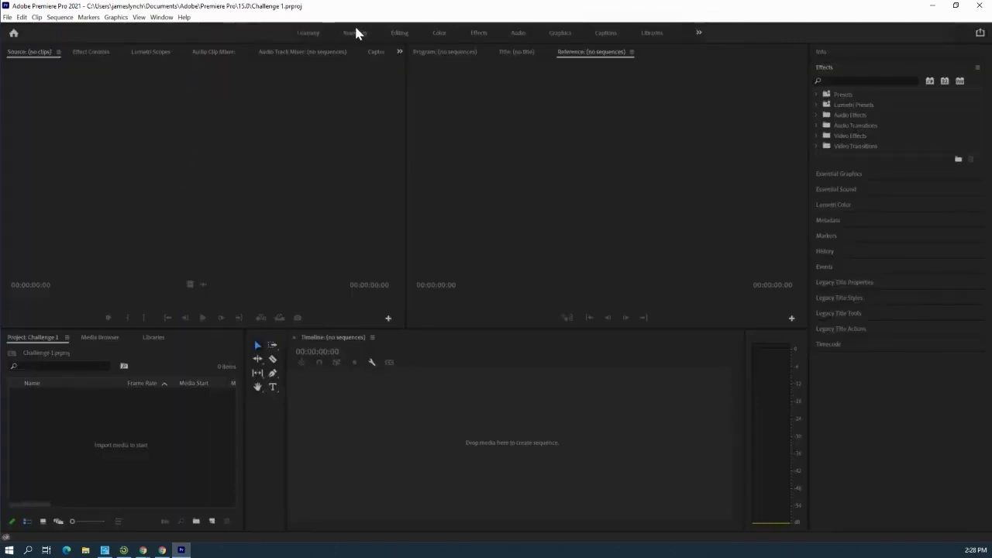
# Step: Set the workspace layout to All Panels
pyautogui.click(161, 17)
pyautogui.moveTo(173, 31)
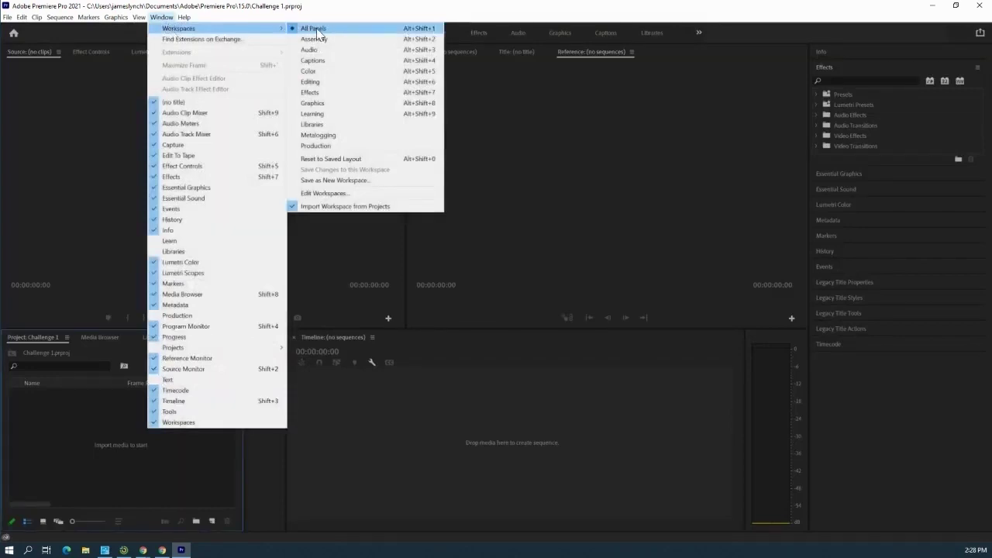
pyautogui.click(313, 28)
pyautogui.click(161, 19)
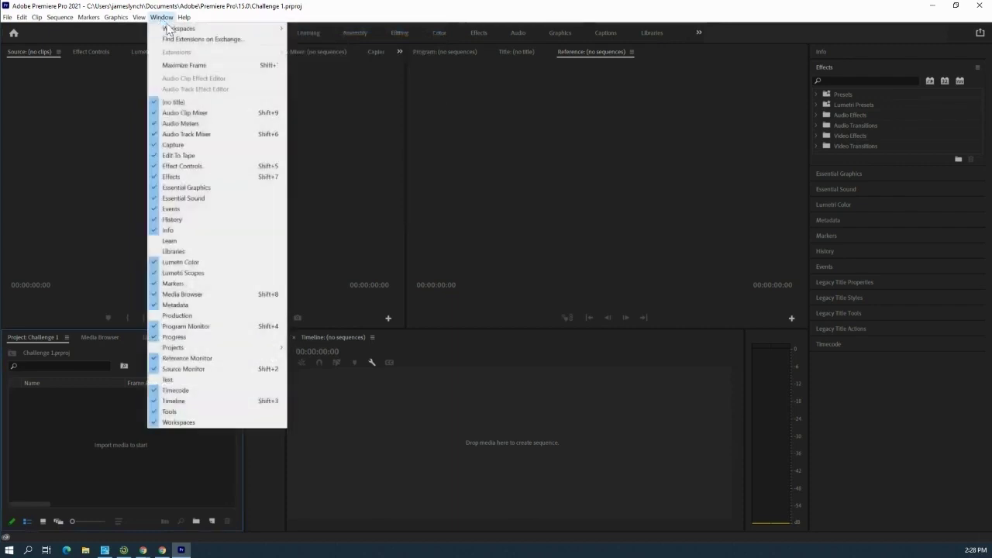
pyautogui.moveTo(168, 30)
pyautogui.click(323, 29)
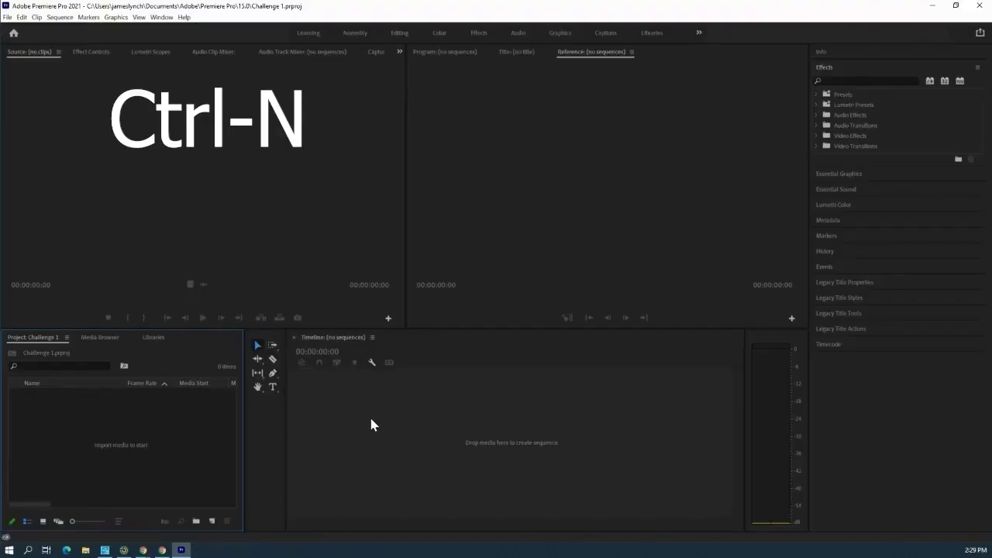
# Step: Create a new sequence named Sequence 01 from the ARRI 1080p 23.976 preset and dismiss the Libraries introduction tip
pyautogui.hotkey('ctrl', 'n')
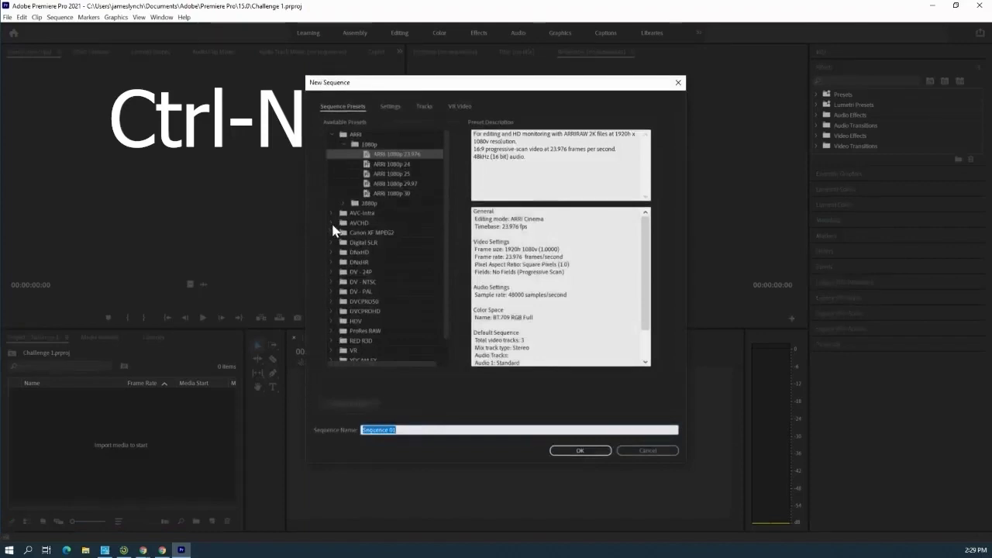
pyautogui.click(333, 135)
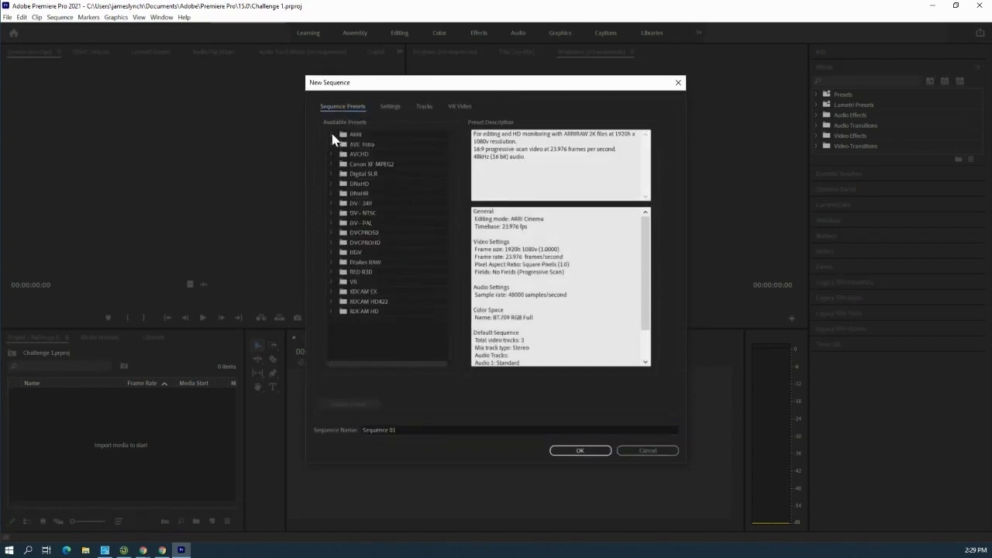
pyautogui.click(333, 136)
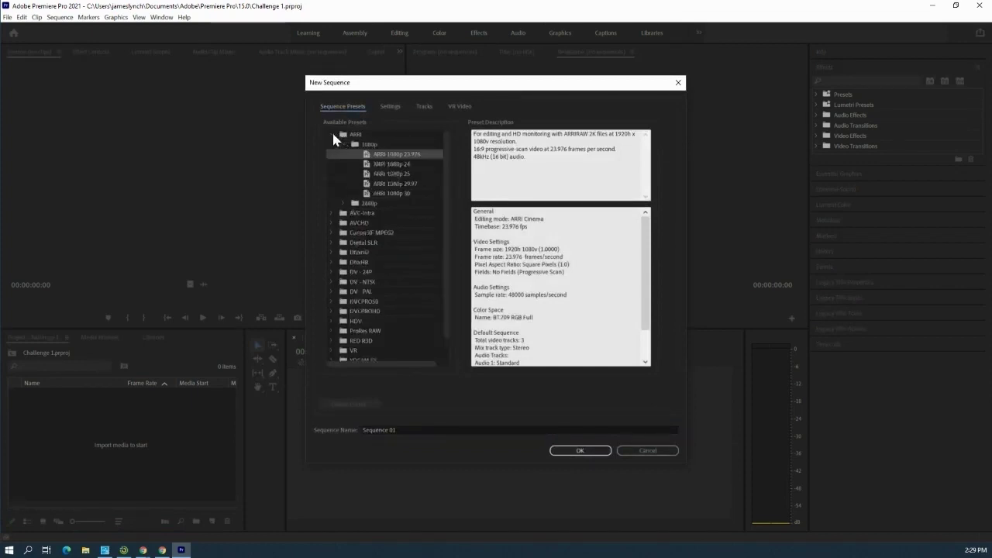
pyautogui.click(332, 135)
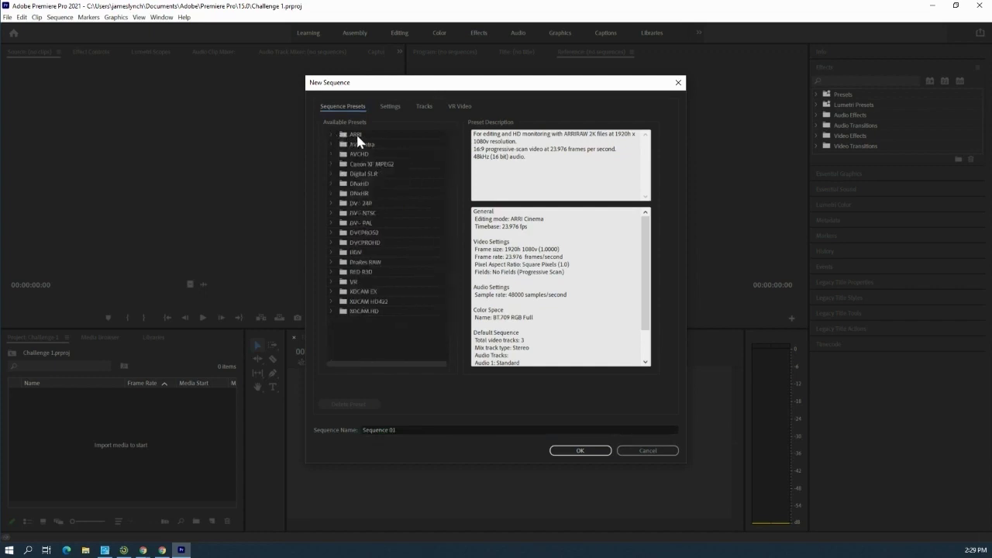
pyautogui.click(332, 135)
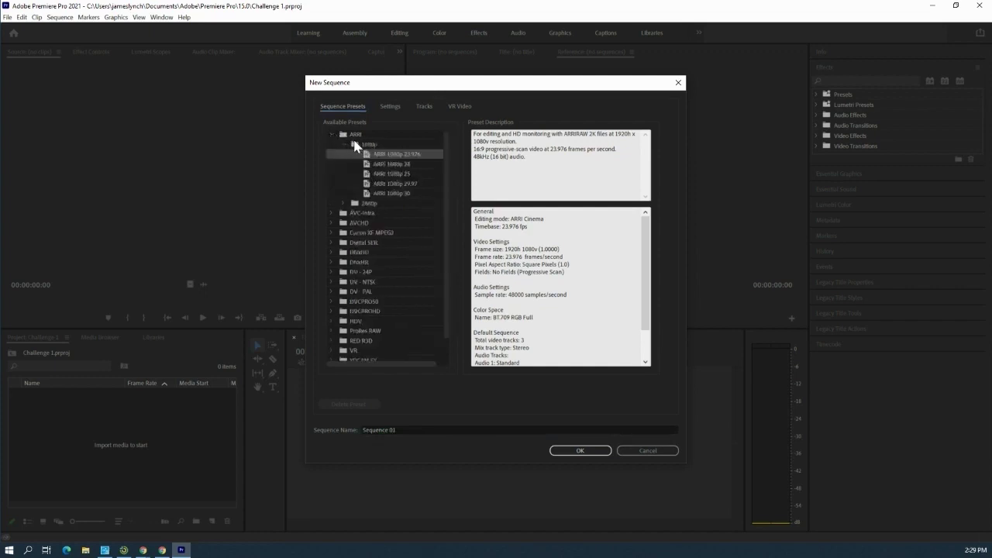
pyautogui.click(346, 146)
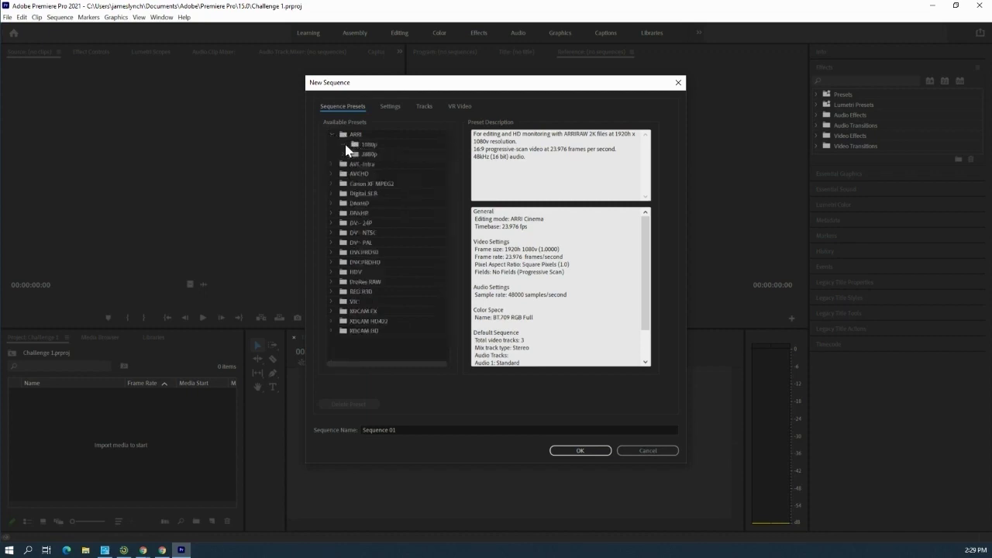
pyautogui.click(346, 145)
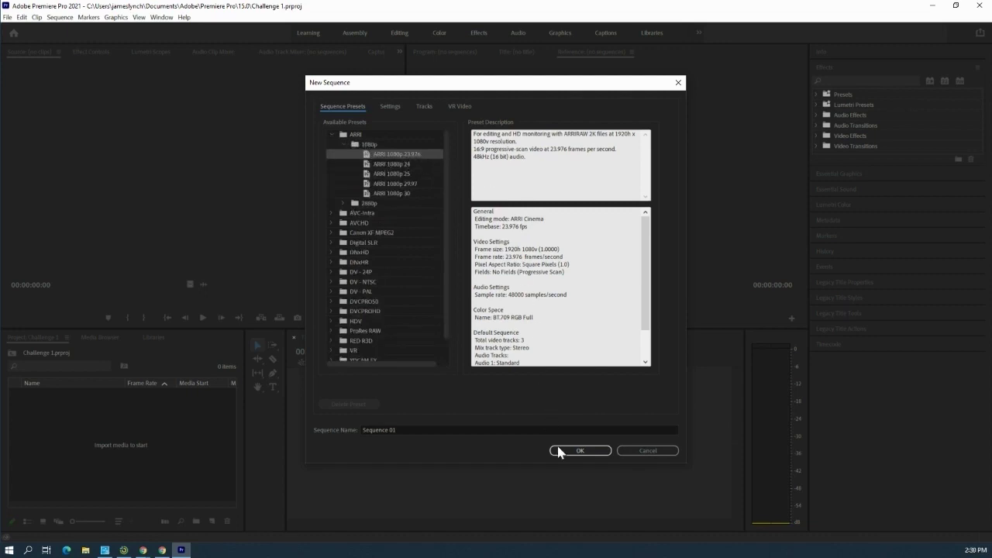
pyautogui.click(575, 455)
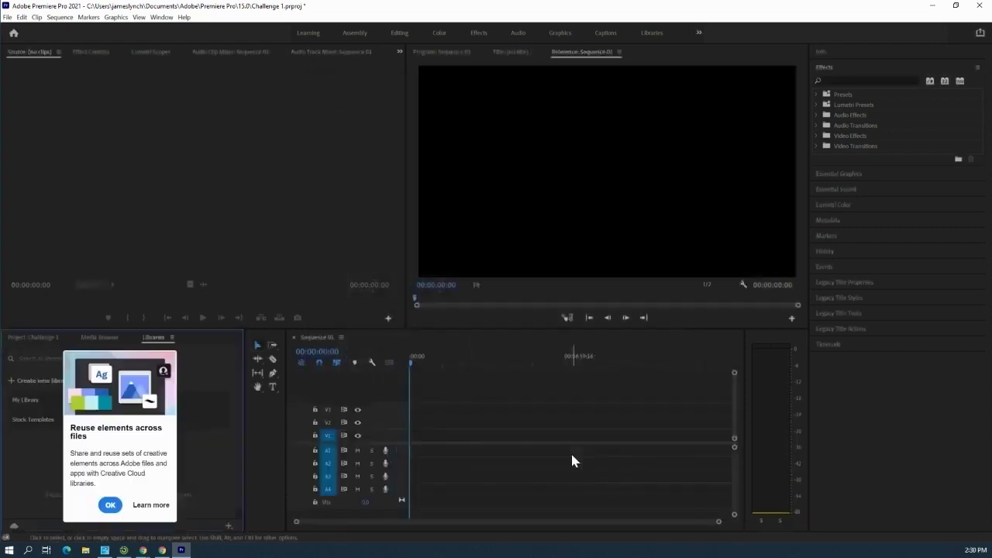
pyautogui.click(111, 506)
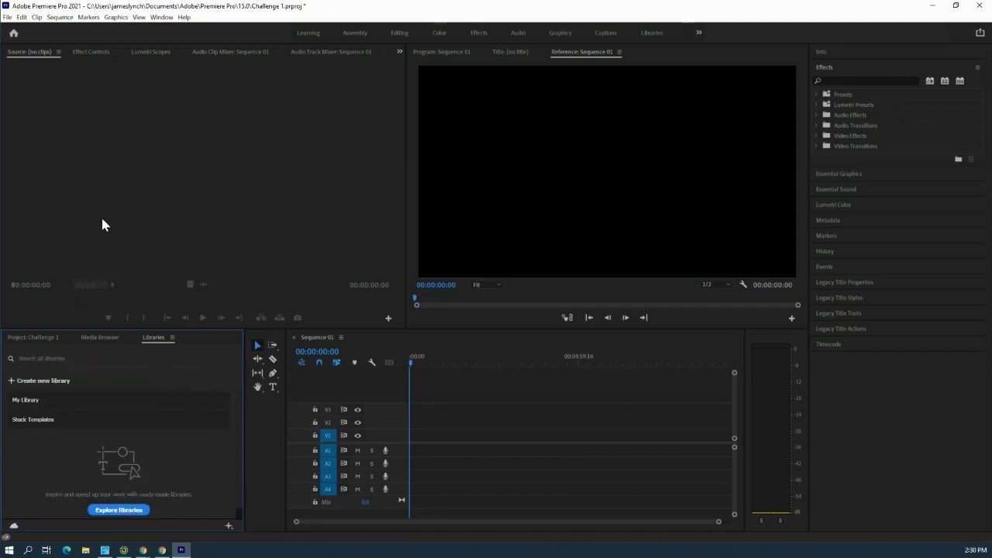
# Step: Reduce the program to a floating window clear of the desktop, make it taller, and move the Challenge 1 folder away from it
pyautogui.doubleClick(341, 9)
pyautogui.moveTo(368, 17); pyautogui.dragTo(604, 24)
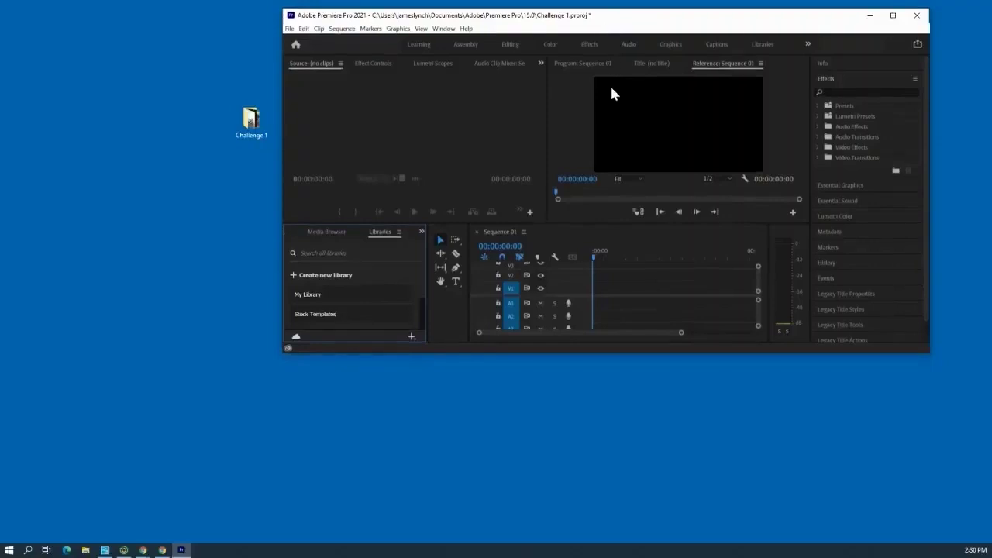
pyautogui.moveTo(616, 353); pyautogui.dragTo(618, 473)
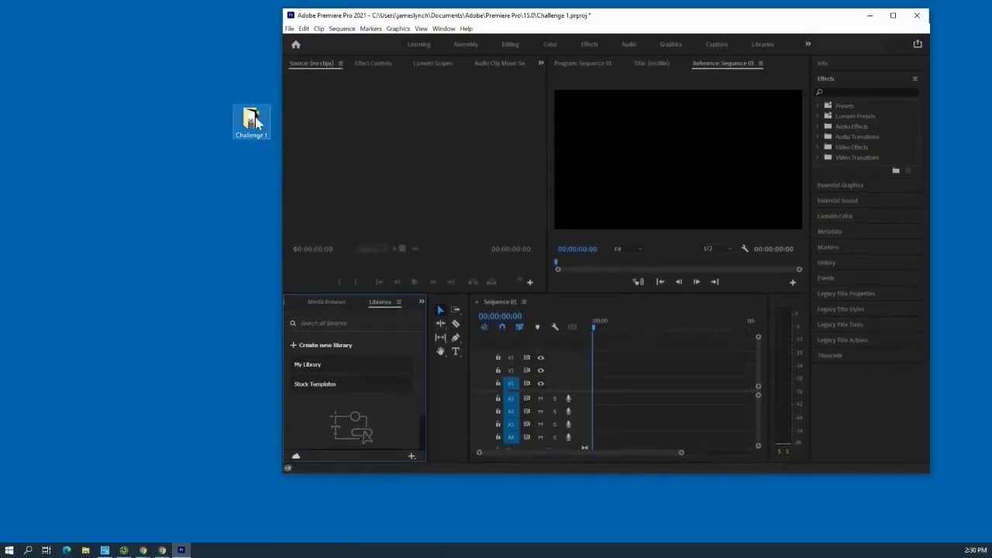
pyautogui.moveTo(250, 118); pyautogui.dragTo(134, 118)
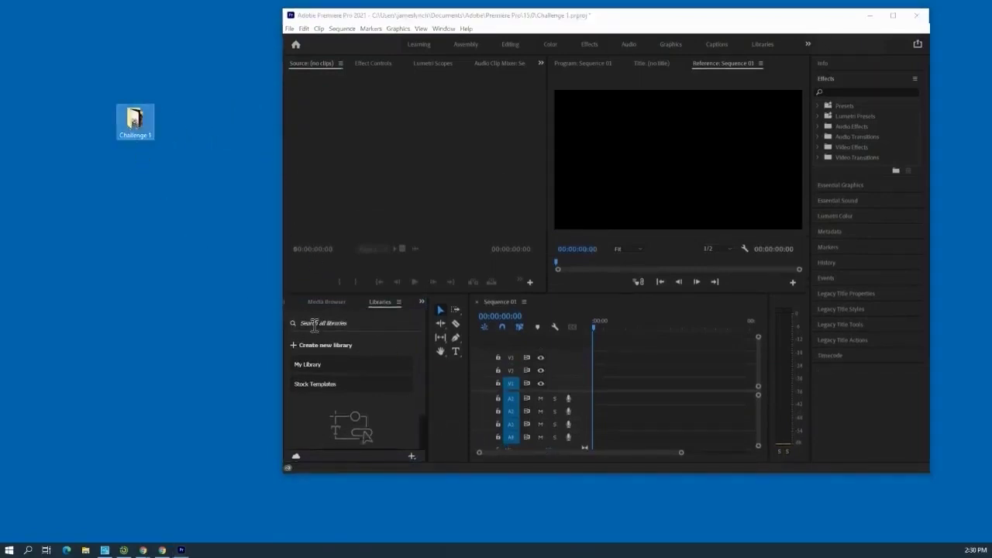
# Step: Display the project's contents, import the Challenge 1 folder from the desktop into them, and expand the imported bin
pyautogui.click(326, 302)
pyautogui.click(379, 301)
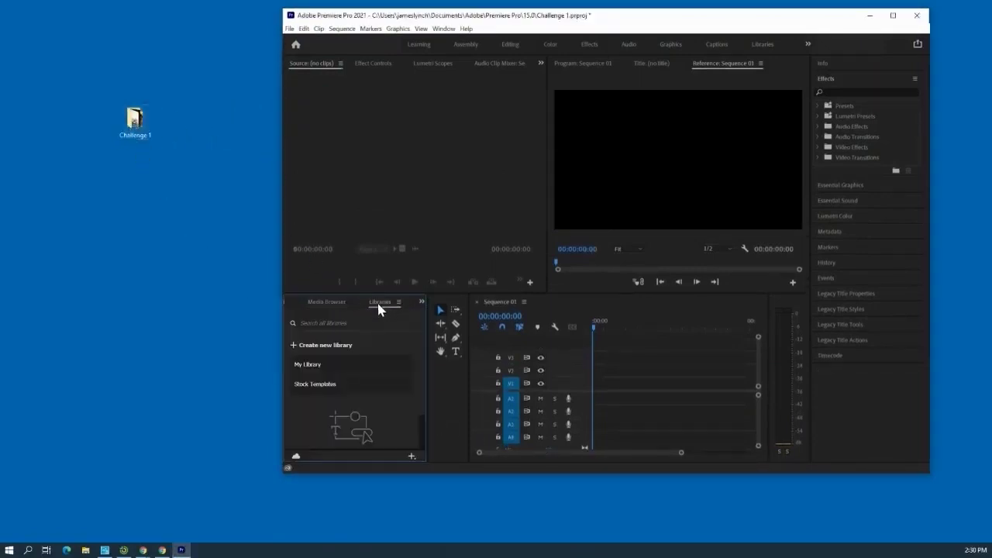
pyautogui.click(421, 301)
pyautogui.click(430, 314)
pyautogui.click(421, 301)
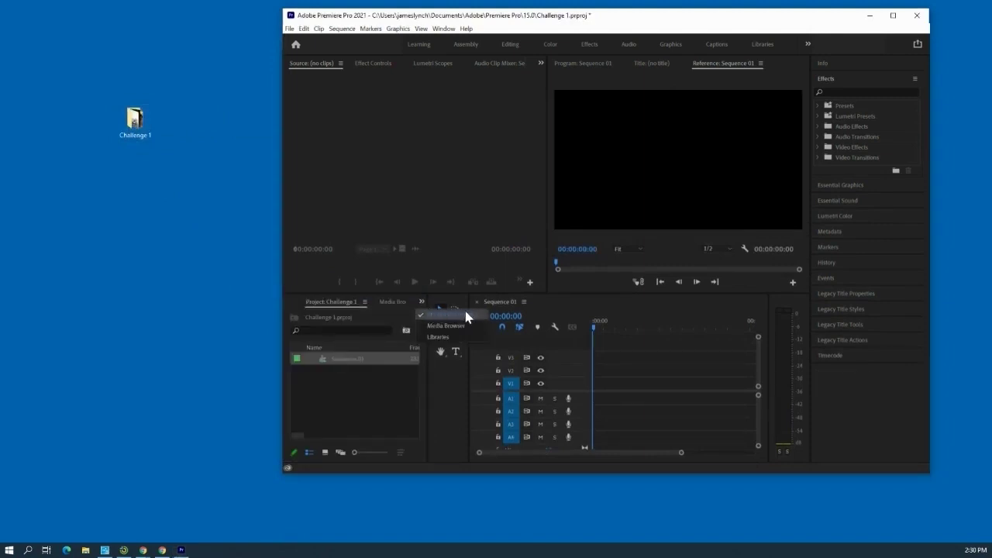
pyautogui.click(463, 315)
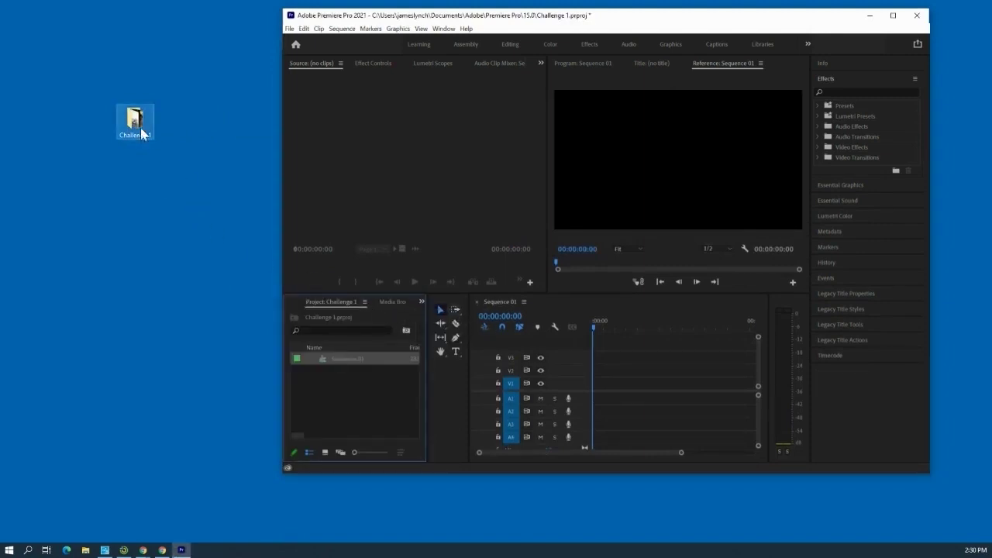
pyautogui.moveTo(135, 117); pyautogui.dragTo(342, 392)
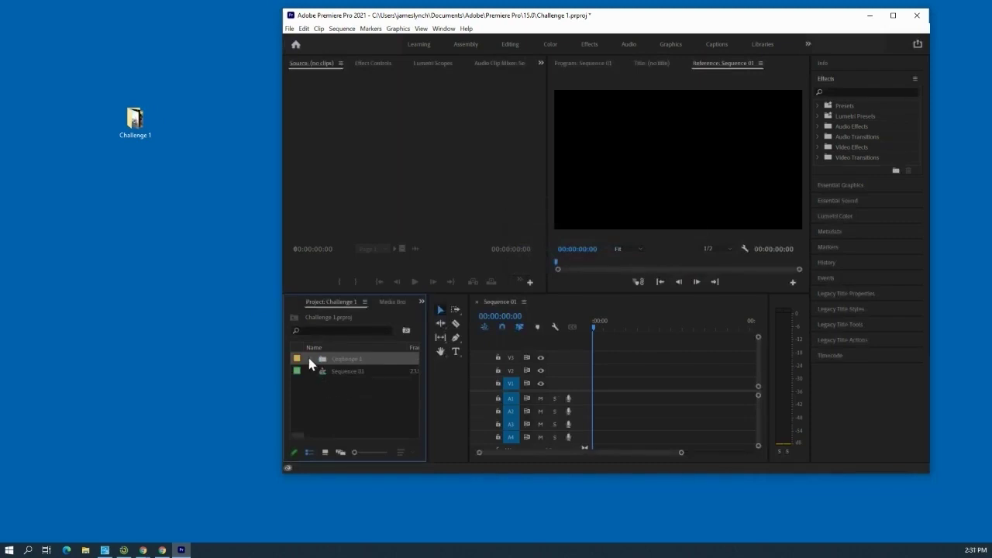
pyautogui.click(311, 359)
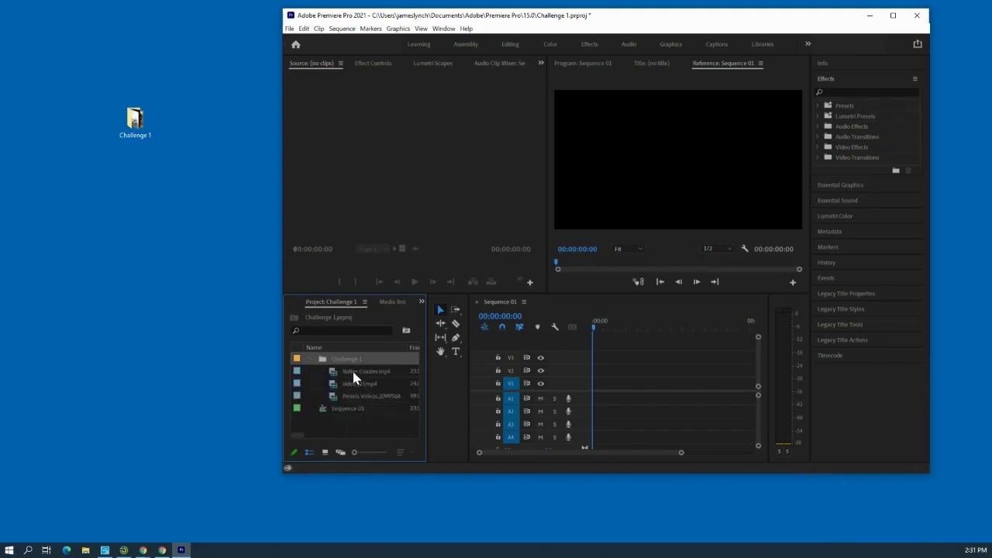
# Step: Maximize the window and place Roller Coaster.mp4, video (2).mp4 and the Pexels clip apart on V1, changing the sequence settings to match the first clip
pyautogui.click(894, 16)
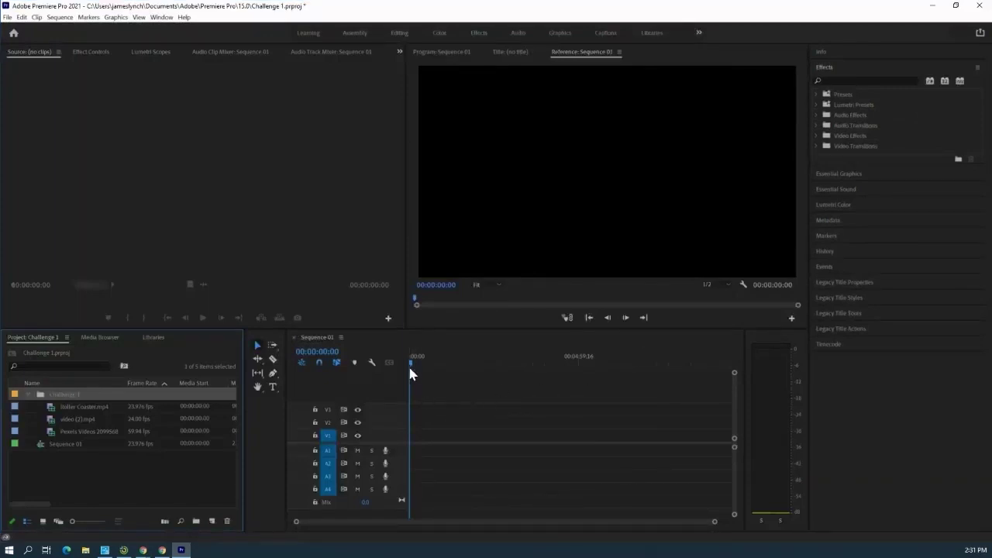
pyautogui.moveTo(84, 411); pyautogui.dragTo(417, 445)
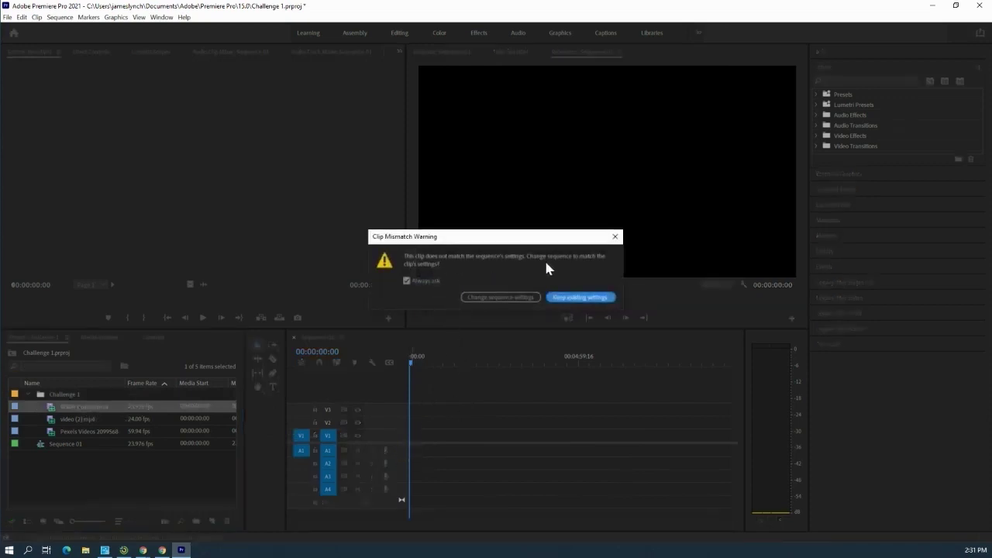
pyautogui.click(509, 298)
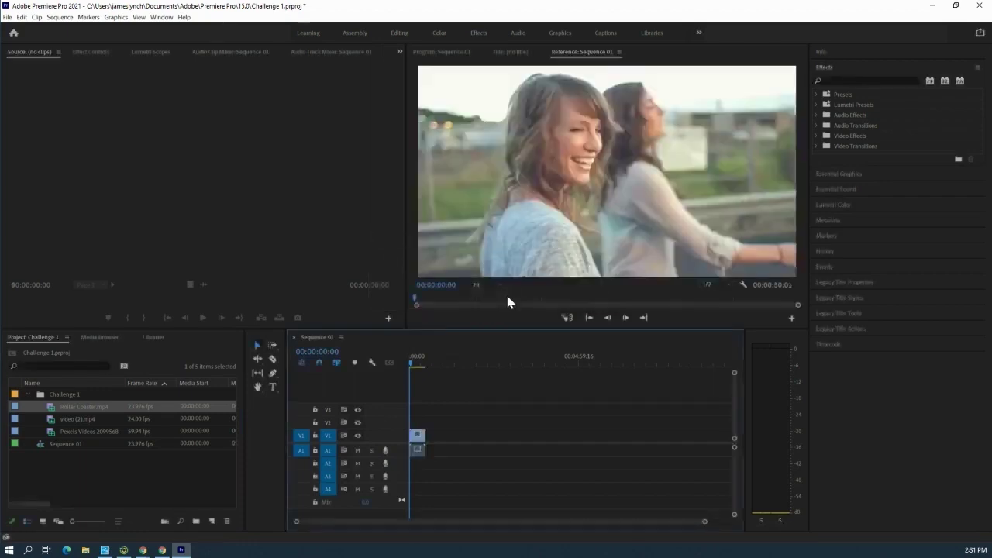
pyautogui.moveTo(75, 420); pyautogui.dragTo(482, 447)
pyautogui.moveTo(78, 433); pyautogui.dragTo(540, 454)
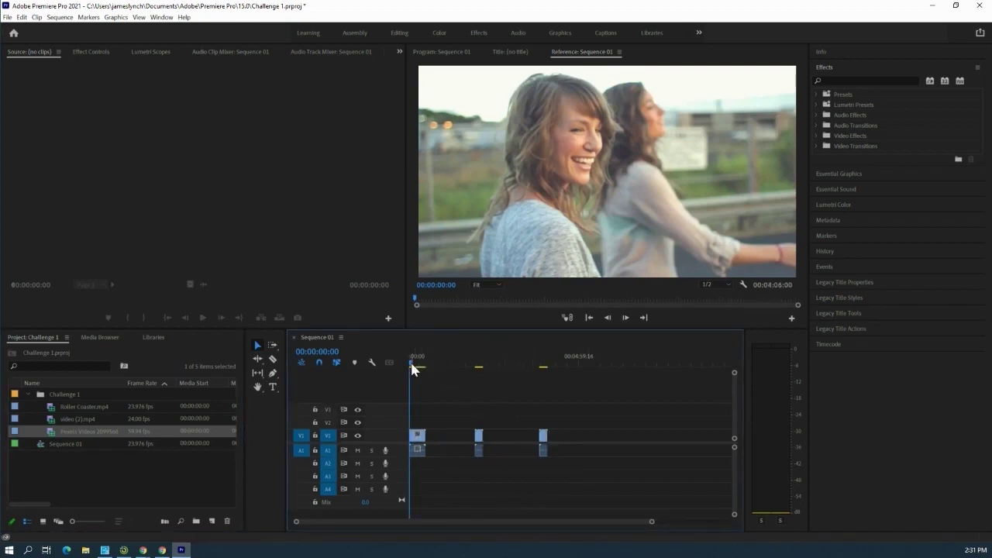
# Step: Preview the three timeline clips by scrubbing and playing them, and return the playhead to the sequence start
pyautogui.moveTo(412, 369); pyautogui.dragTo(479, 374)
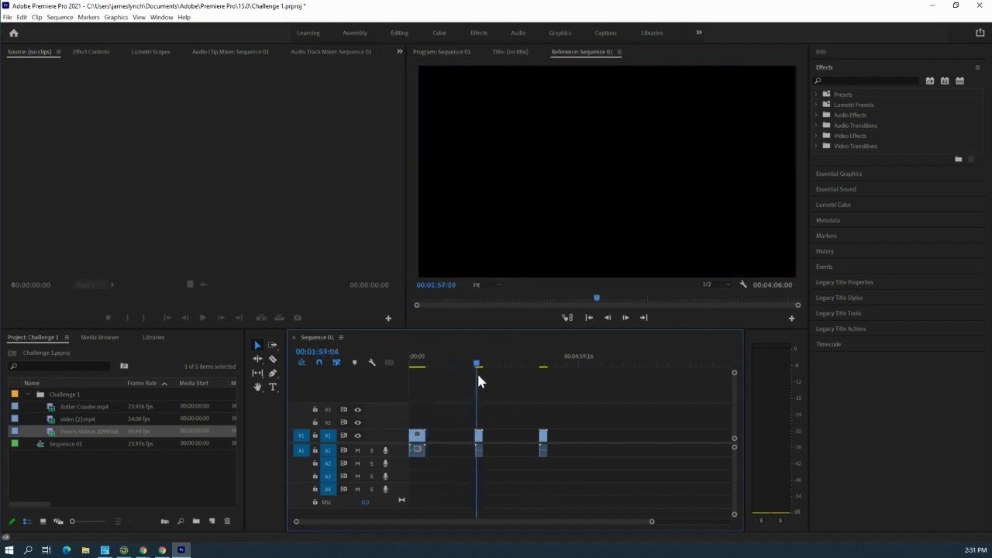
pyautogui.press('space')
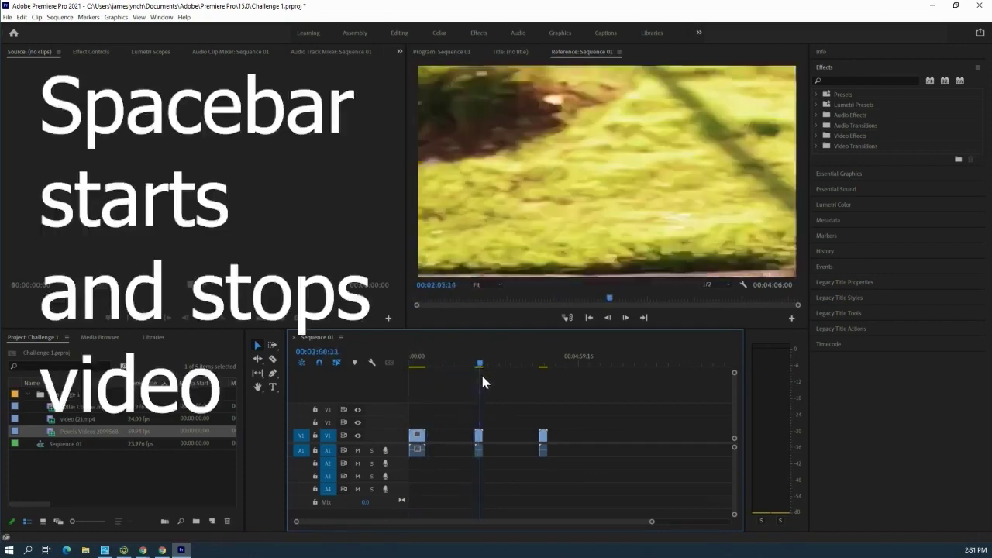
pyautogui.moveTo(483, 380); pyautogui.dragTo(550, 384)
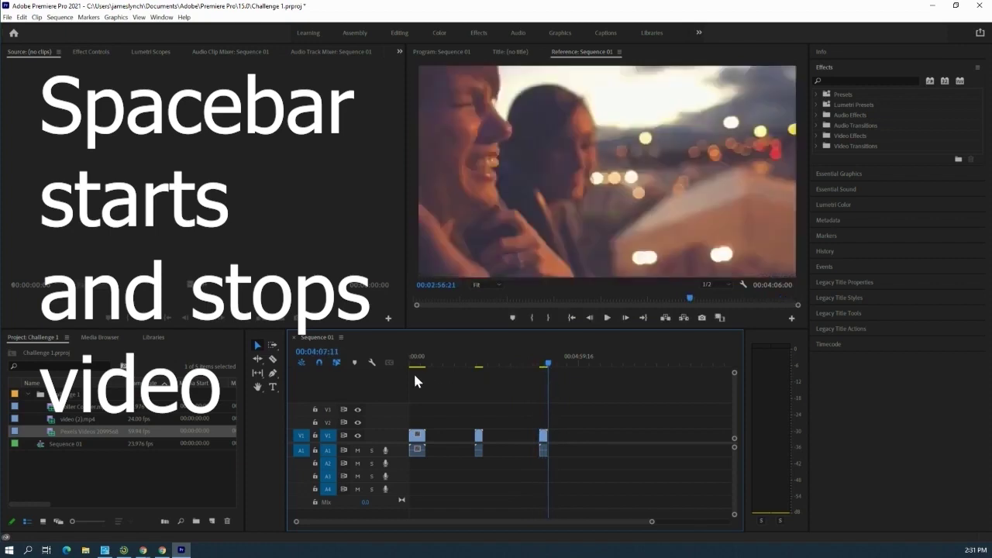
pyautogui.click(409, 373)
pyautogui.press('space')
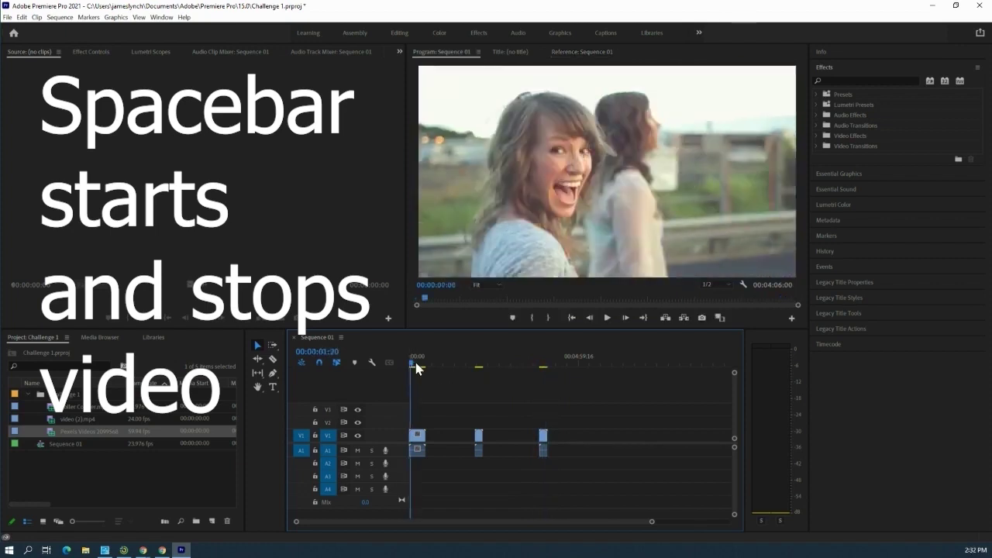
pyautogui.click(408, 361)
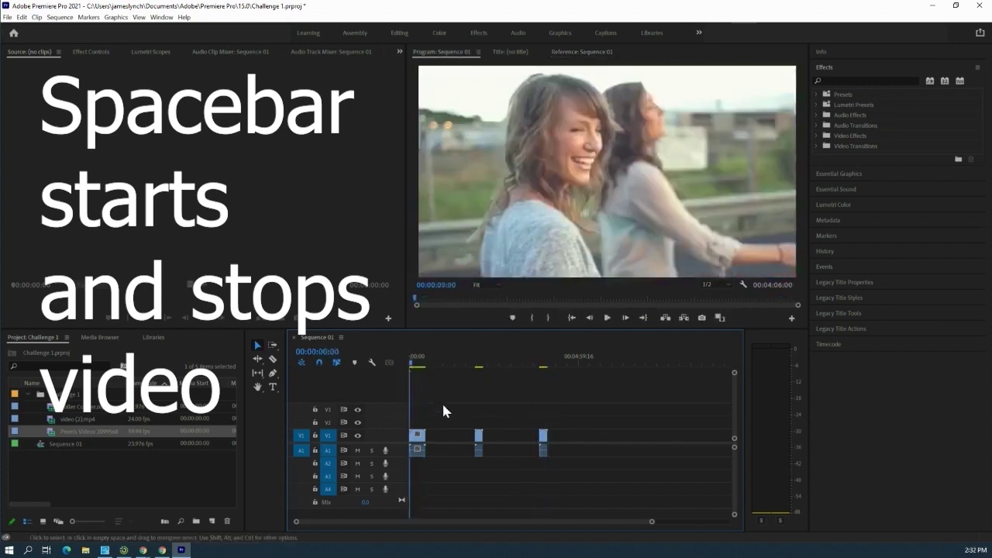
# Step: Move the second and third clips on V1 closer to the first, starting at about 0:40 and 1:04, with short gaps between them
pyautogui.moveTo(481, 439); pyautogui.dragTo(450, 439)
pyautogui.moveTo(543, 439); pyautogui.dragTo(481, 440)
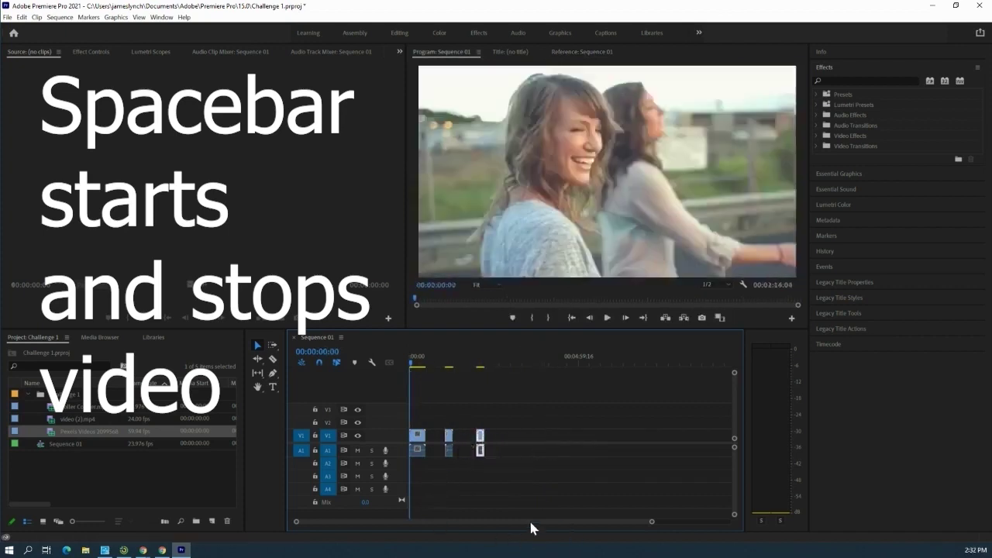
pyautogui.moveTo(654, 527); pyautogui.dragTo(580, 527)
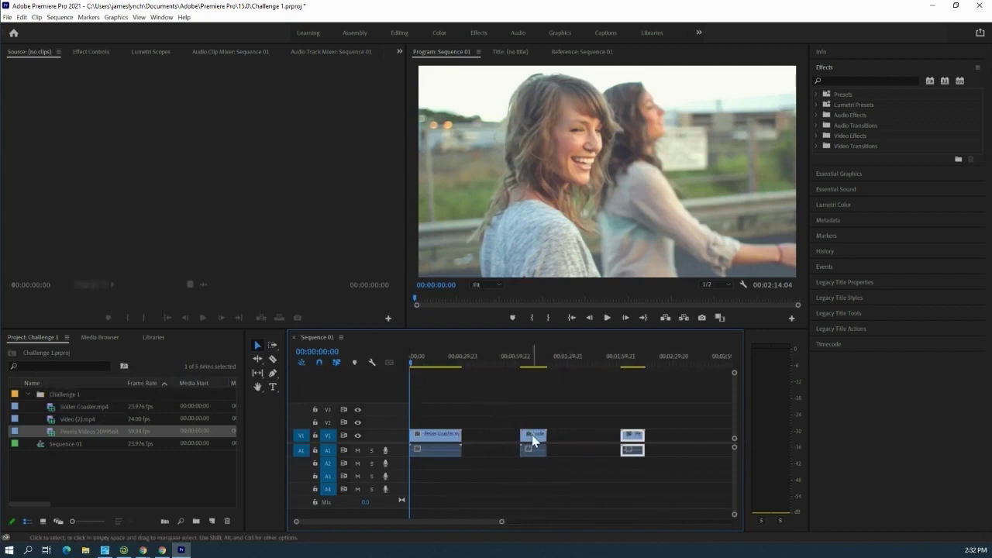
pyautogui.moveTo(534, 441); pyautogui.dragTo(493, 441)
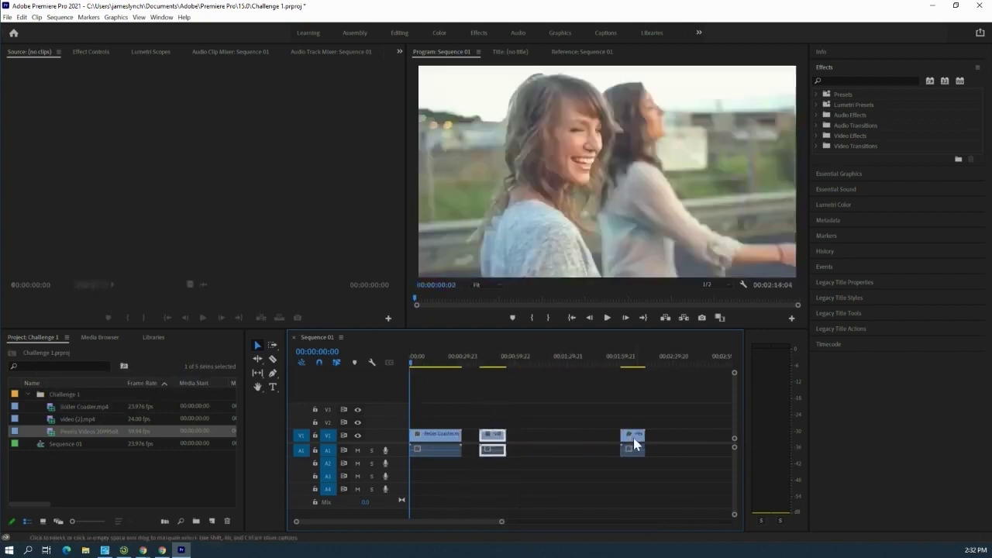
pyautogui.moveTo(634, 442); pyautogui.dragTo(540, 439)
pyautogui.moveTo(502, 521); pyautogui.dragTo(589, 526)
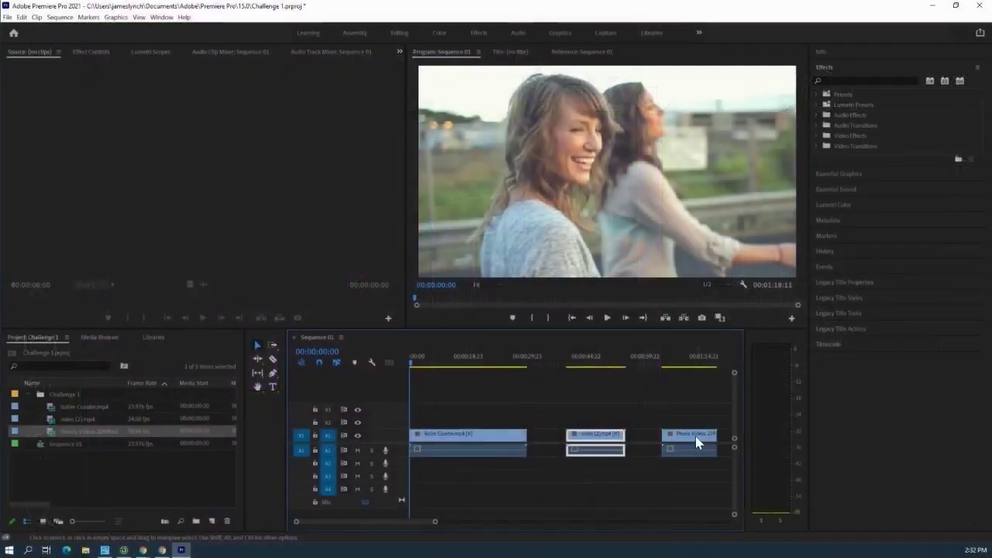
# Step: Shift video (2).mp4 and Roller Coaster.mp4 about two seconds later on V1
pyautogui.click(692, 441)
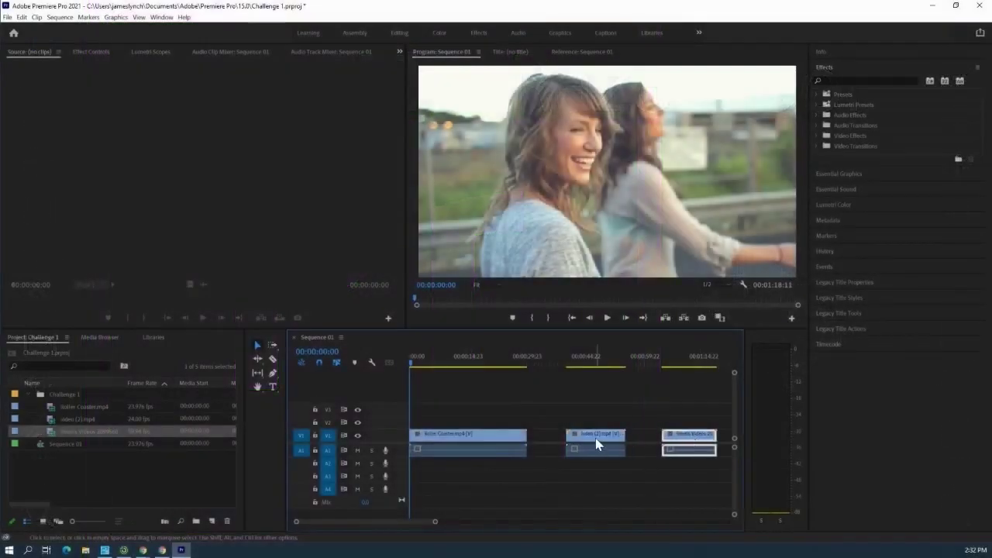
pyautogui.moveTo(597, 443); pyautogui.dragTo(606, 444)
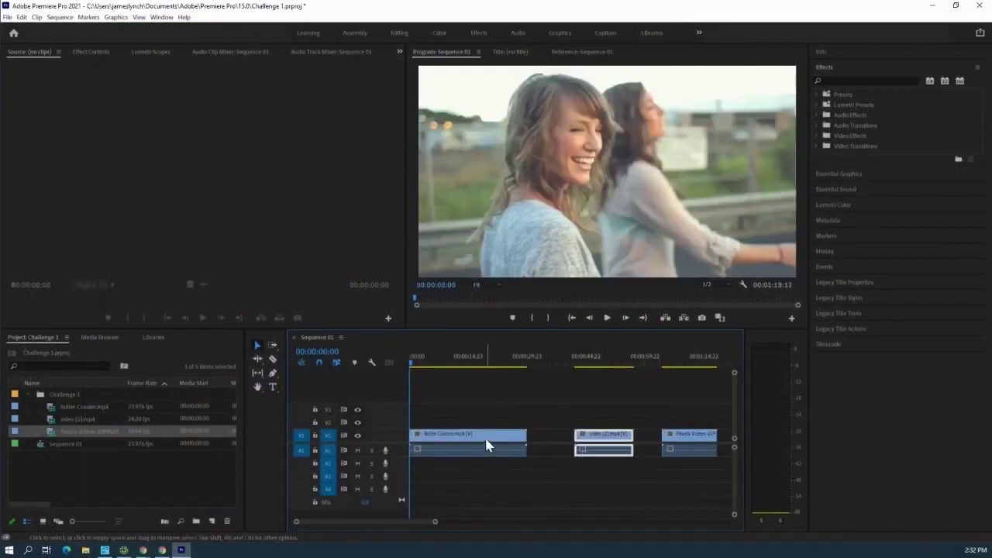
pyautogui.moveTo(487, 445); pyautogui.dragTo(496, 444)
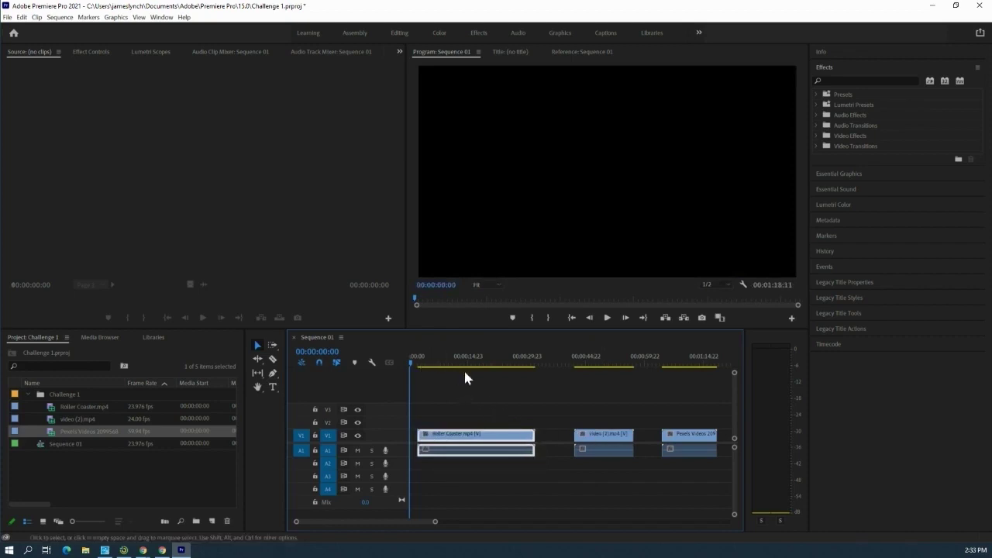
pyautogui.click(596, 434)
pyautogui.click(671, 440)
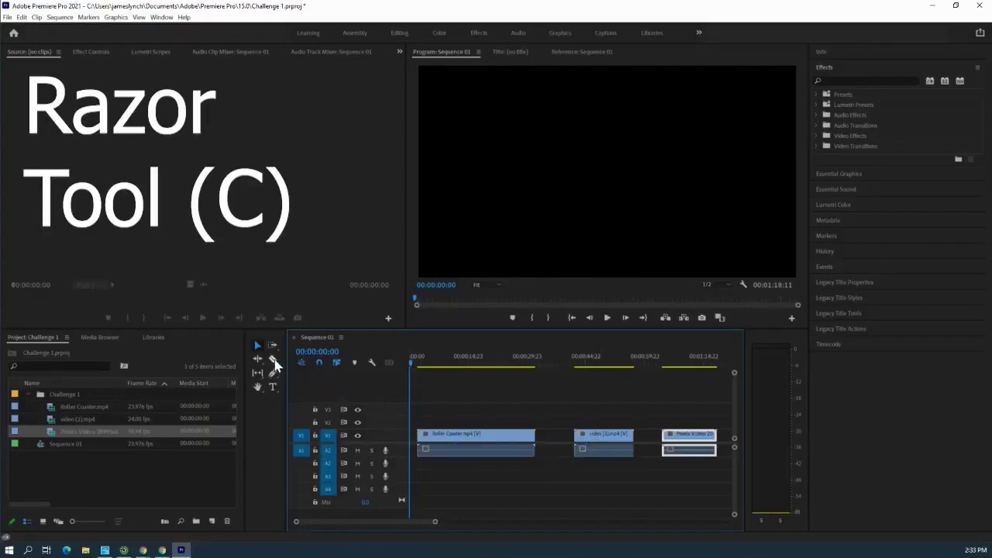
# Step: Cut Roller Coaster.mp4 into a series of short pieces along its whole length with the Razor tool
pyautogui.click(273, 361)
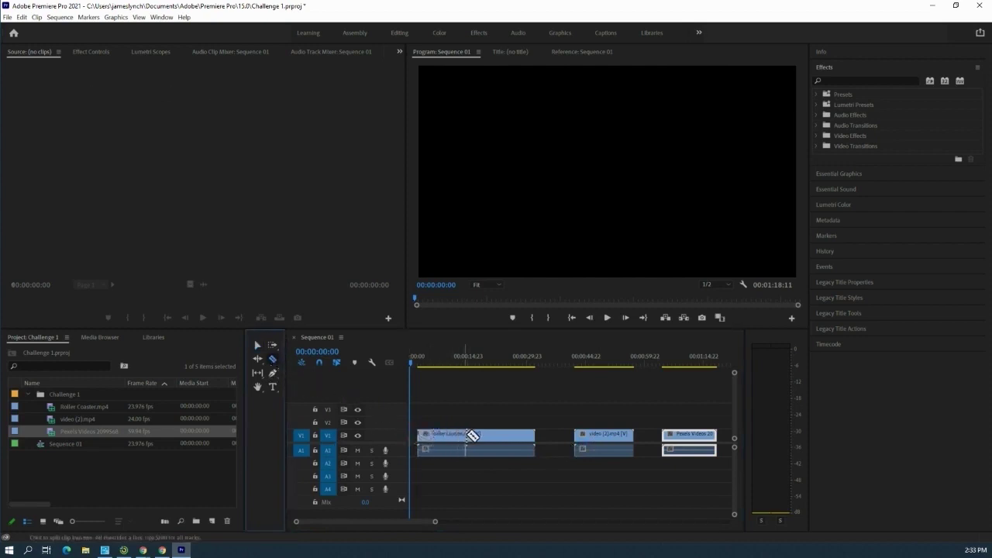
pyautogui.click(430, 436)
pyautogui.click(439, 436)
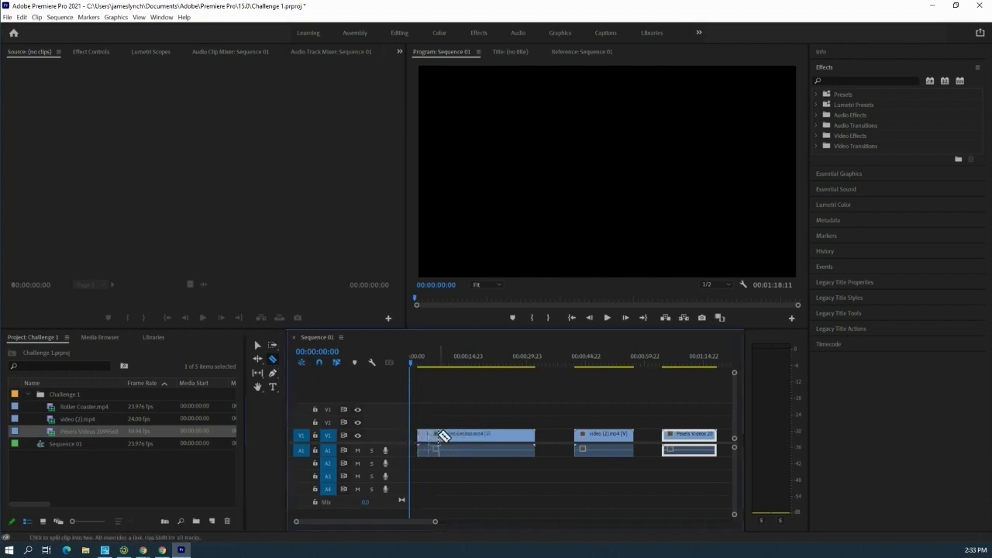
pyautogui.click(455, 435)
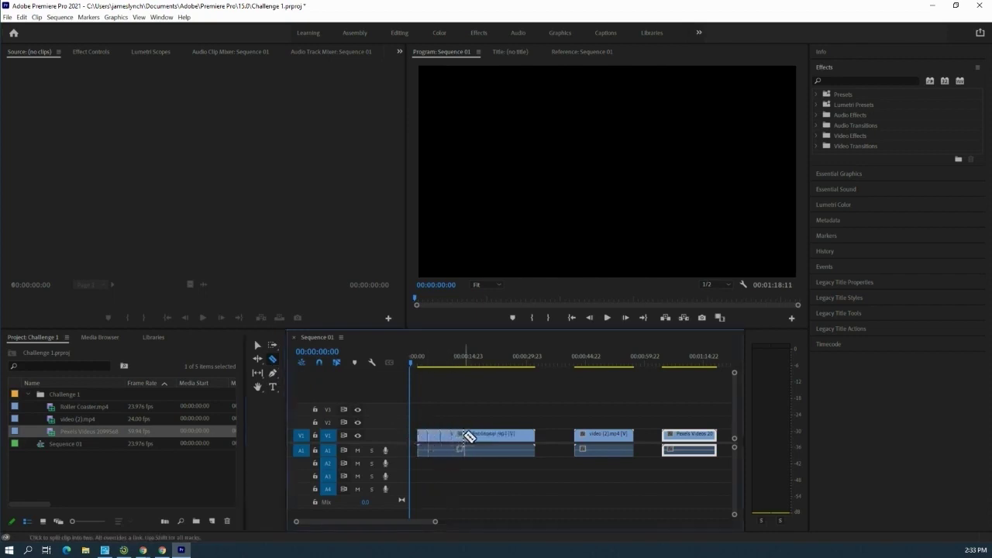
pyautogui.click(465, 436)
pyautogui.click(476, 435)
pyautogui.click(487, 435)
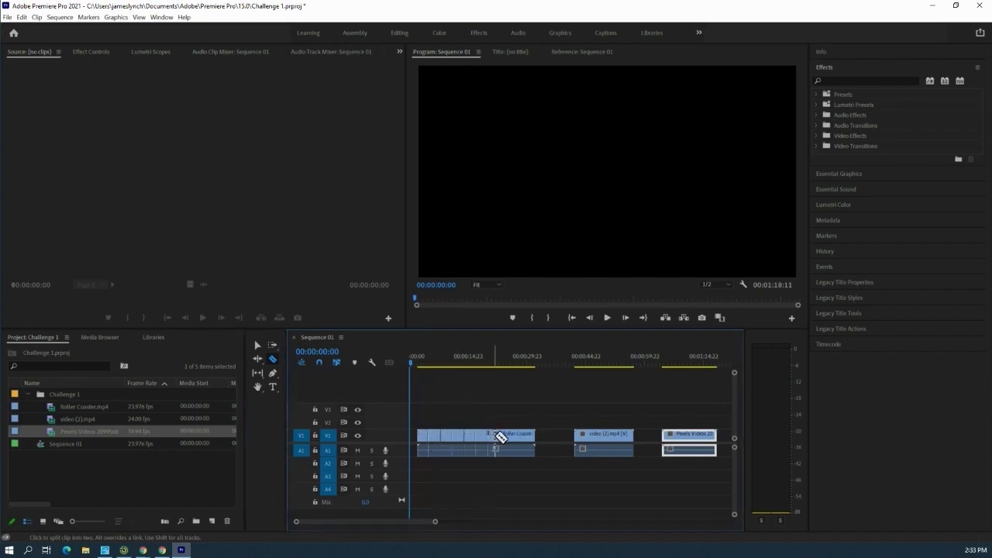
pyautogui.click(500, 435)
pyautogui.click(520, 435)
# Step: Cut video (2).mp4 and the Pexels clip on V1 into several short pieces
pyautogui.click(587, 436)
pyautogui.click(601, 436)
pyautogui.click(622, 436)
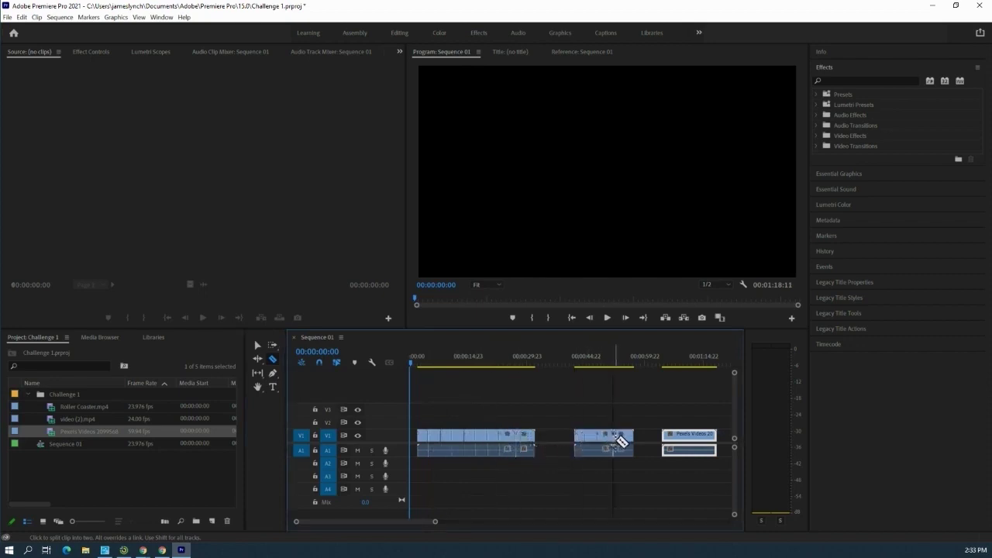
pyautogui.click(666, 439)
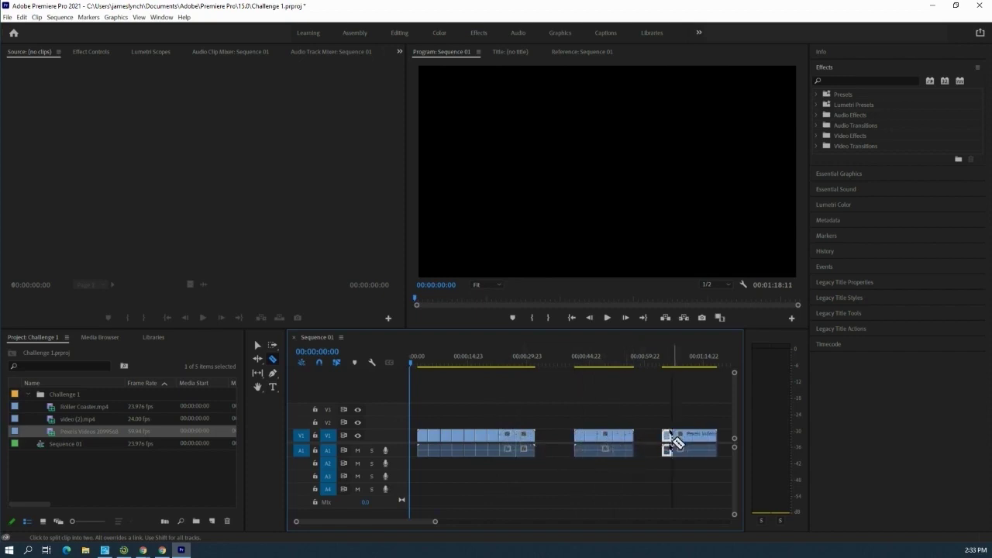
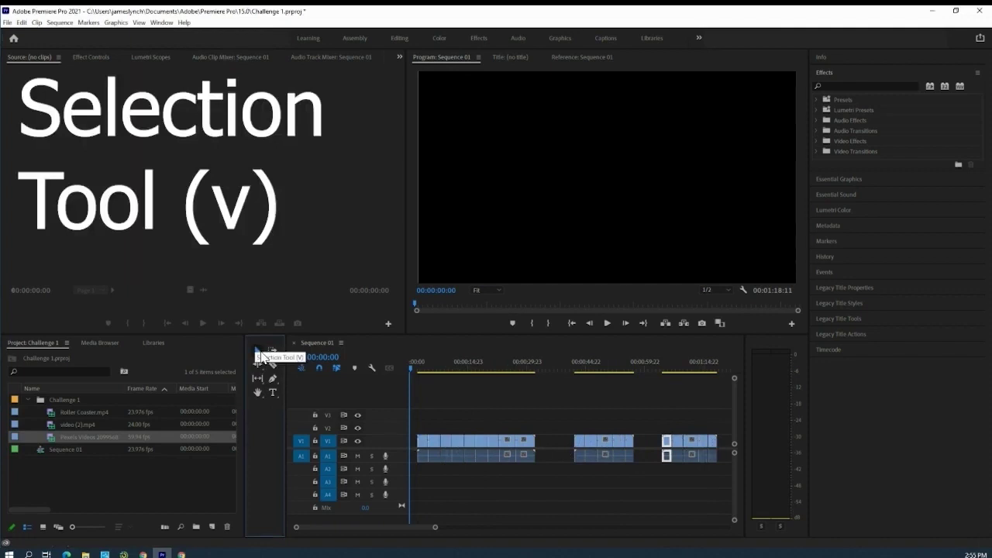
# Step: Place the first Roller Coaster piece at the sequence start, move its other pieces later, and append the first video (2) and Pexels pieces
pyautogui.moveTo(420, 445); pyautogui.dragTo(539, 474)
pyautogui.moveTo(437, 450); pyautogui.dragTo(491, 450)
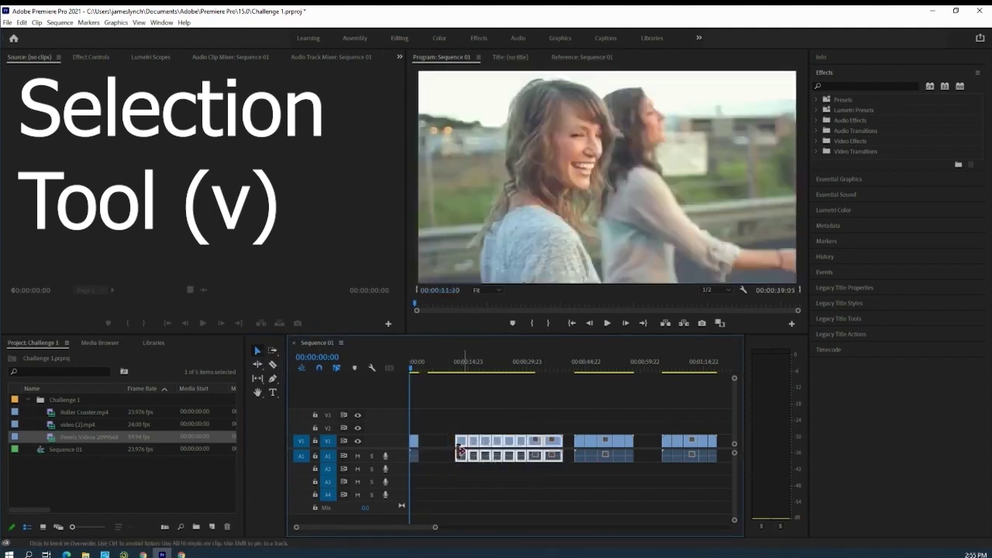
pyautogui.click(580, 449)
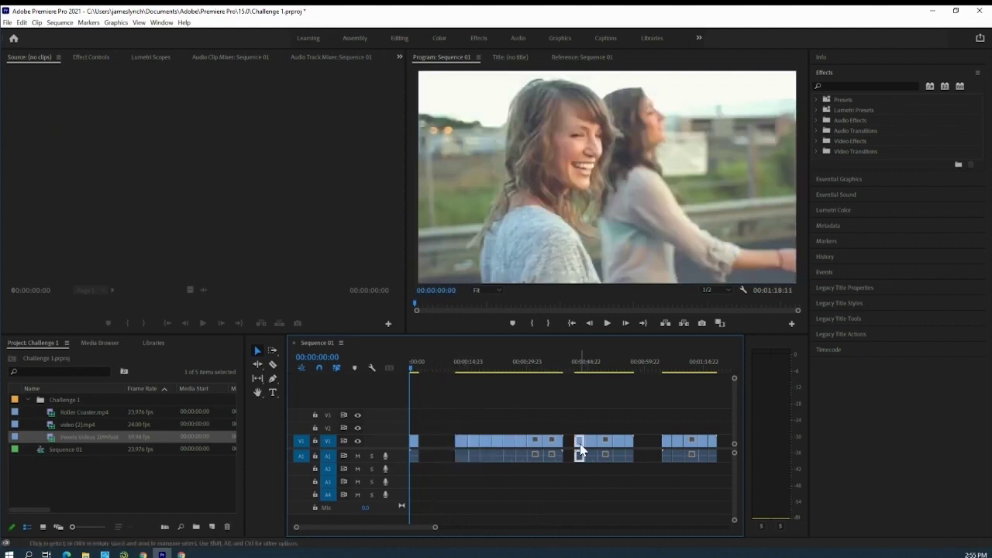
pyautogui.moveTo(580, 449); pyautogui.dragTo(422, 448)
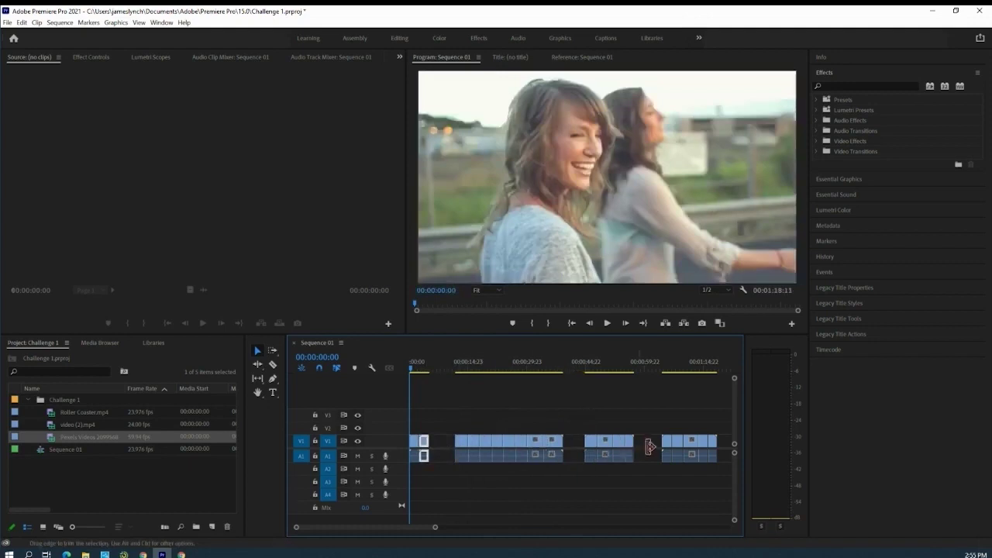
pyautogui.moveTo(668, 449); pyautogui.dragTo(441, 452)
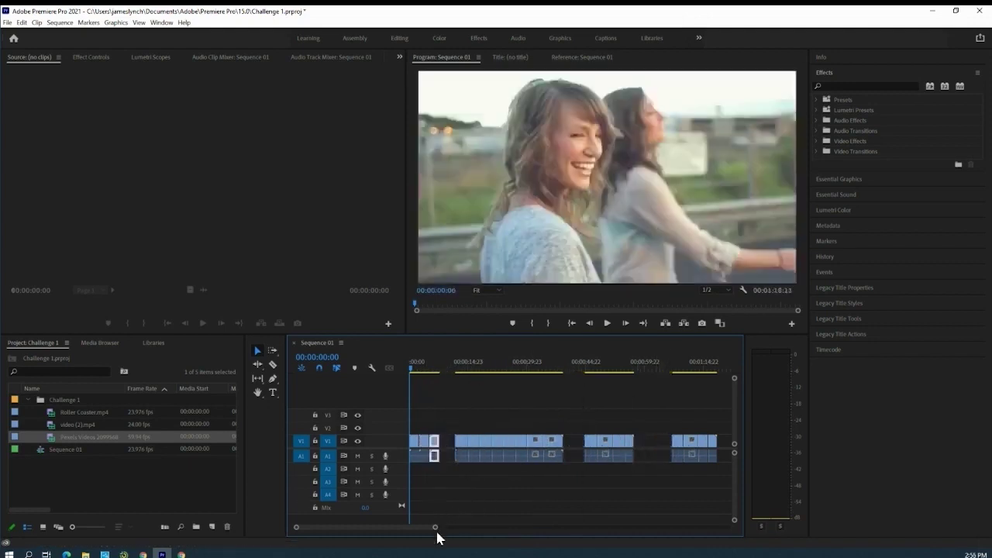
# Step: Spread the remaining piece groups further along V1 and append more pieces of the three clips to the opening run, up to about 0:27
pyautogui.moveTo(435, 529)
pyautogui.mouseDown()
pyautogui.moveTo(377, 532)
pyautogui.moveTo(448, 528)
pyautogui.mouseUp()
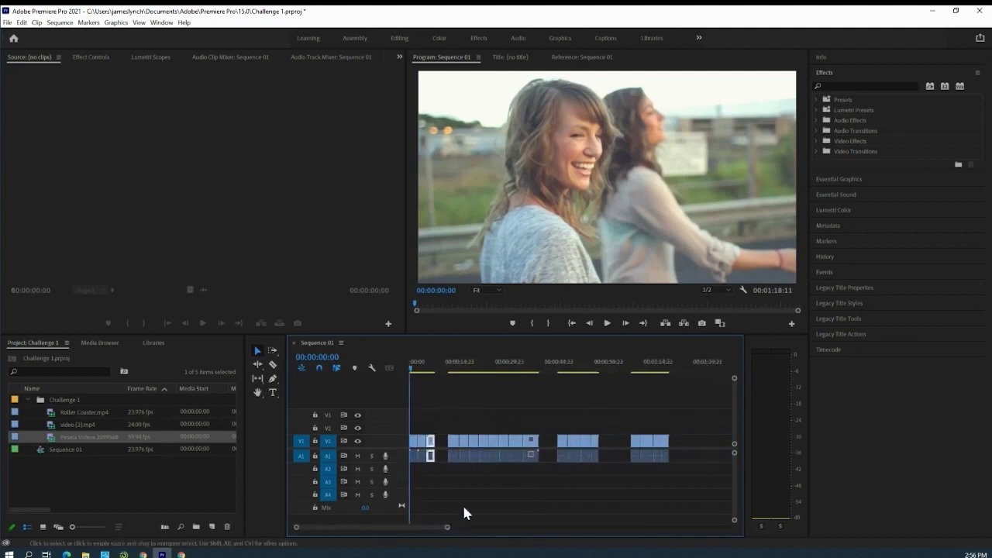
pyautogui.moveTo(628, 422); pyautogui.dragTo(688, 478)
pyautogui.moveTo(648, 443); pyautogui.dragTo(626, 450)
pyautogui.moveTo(555, 431); pyautogui.dragTo(641, 447)
pyautogui.moveTo(446, 427); pyautogui.dragTo(546, 472)
pyautogui.moveTo(454, 446); pyautogui.dragTo(534, 448)
pyautogui.moveTo(628, 447); pyautogui.dragTo(482, 450)
pyautogui.moveTo(682, 442); pyautogui.dragTo(501, 449)
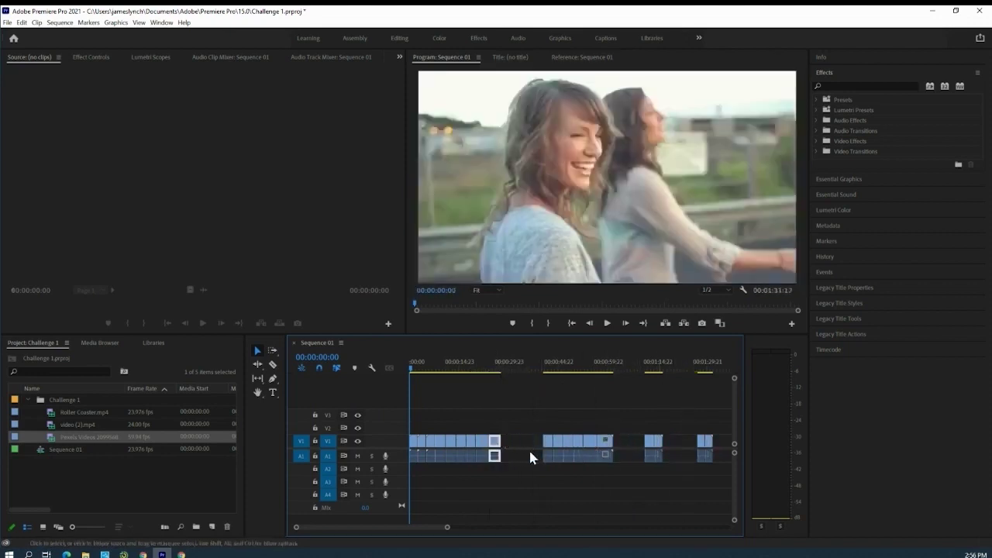
# Step: Delete all leftover pieces after the assembled run and play the edited sequence from the start
pyautogui.click(534, 434)
pyautogui.moveTo(531, 414); pyautogui.dragTo(713, 491)
pyautogui.press('Delete')
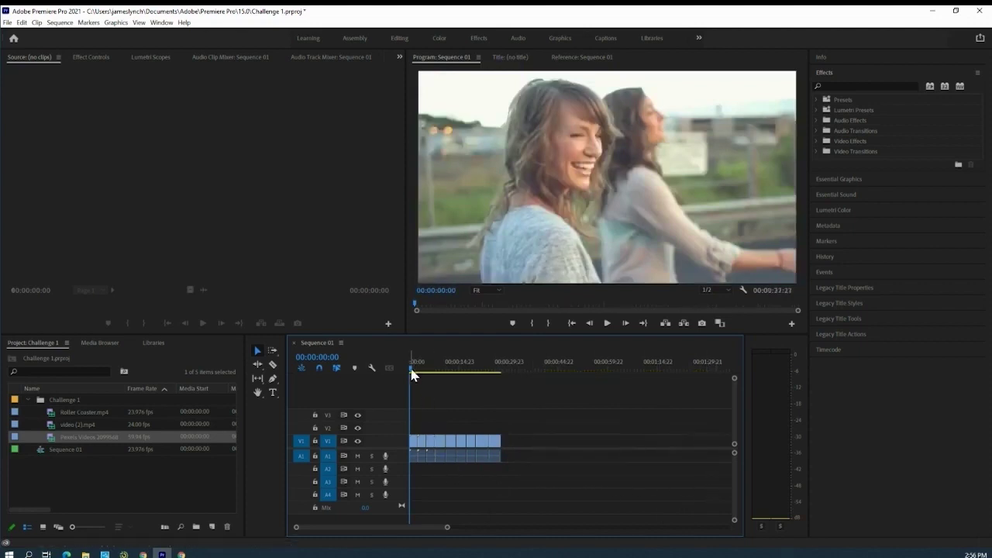
pyautogui.press('space')
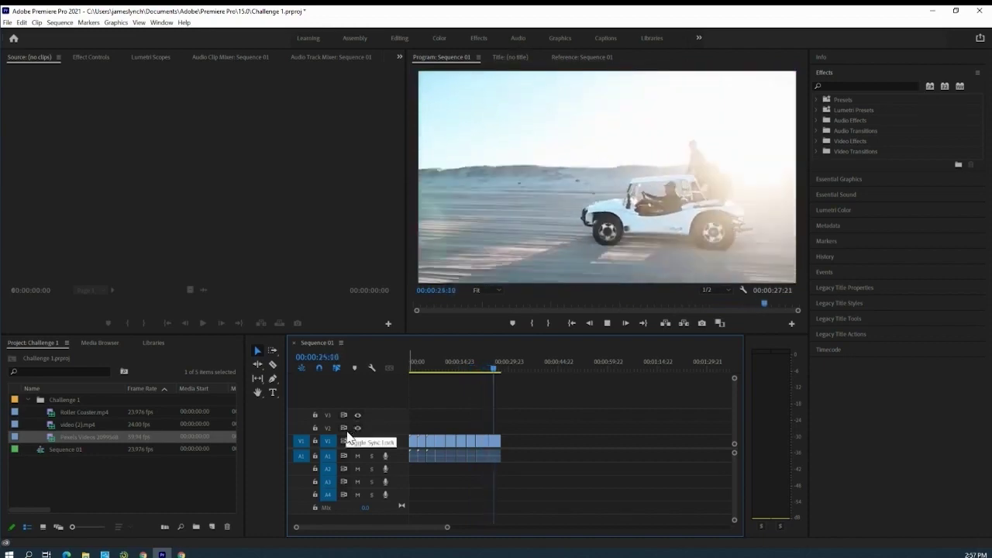
pyautogui.moveTo(497, 369); pyautogui.dragTo(460, 372)
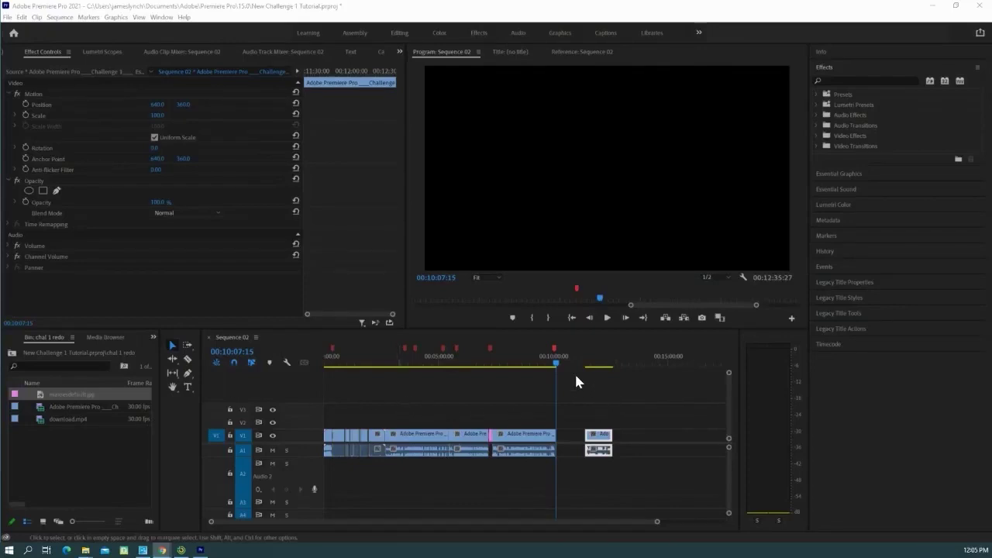
# Step: In Sequence 02 of the New Challenge 1 Tutorial project, mark an In point at 00:02:05:23 and an Out point at 00:09:56:20
pyautogui.moveTo(557, 368); pyautogui.dragTo(373, 367)
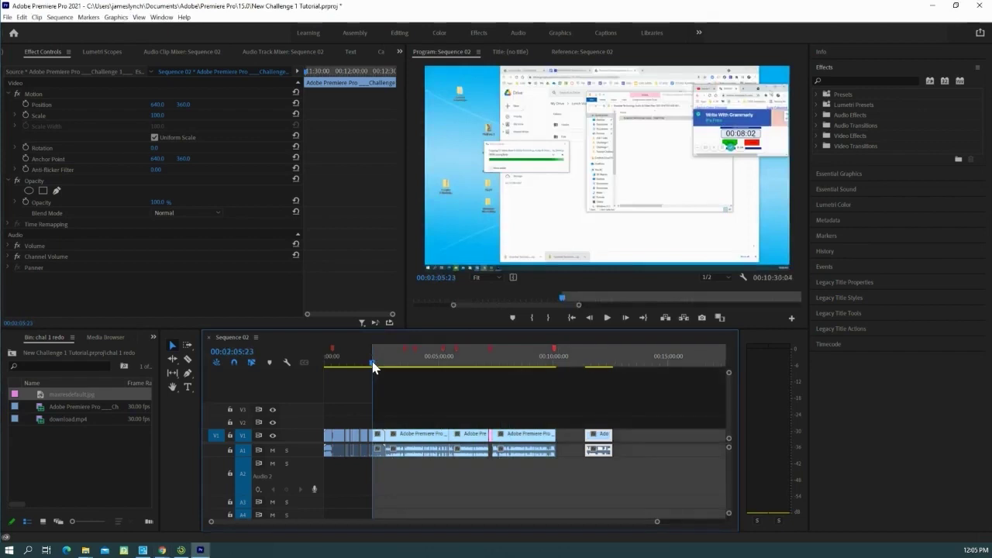
pyautogui.click(553, 367)
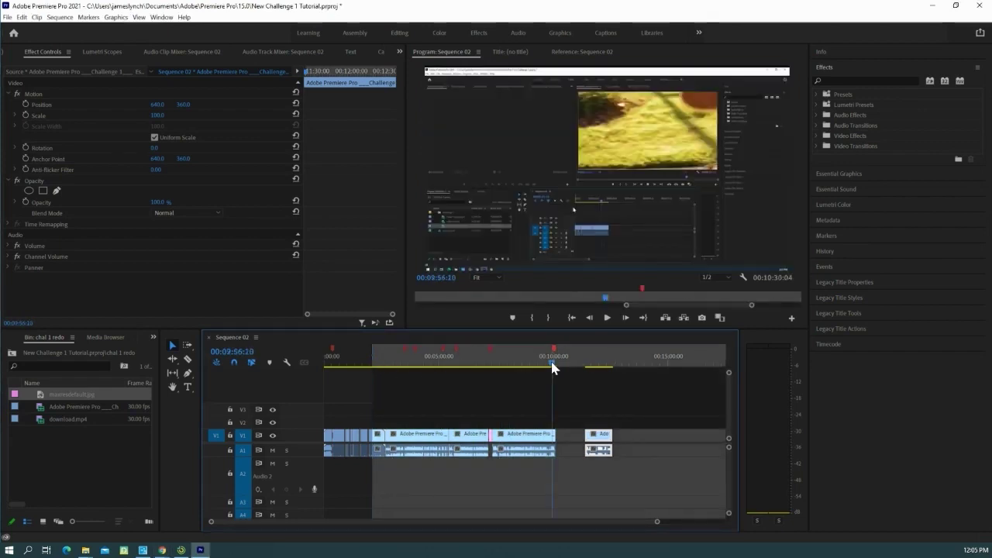
pyautogui.press('o')
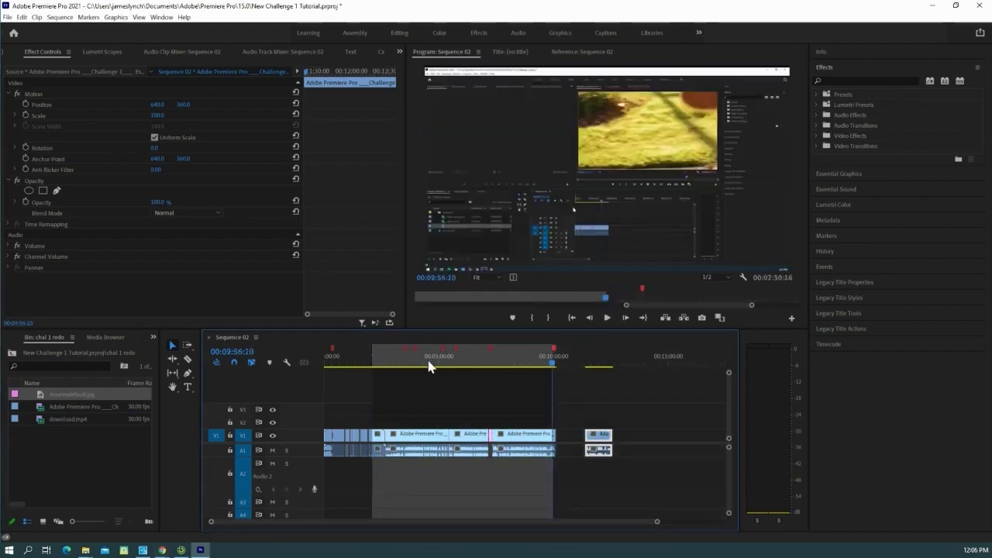
# Step: Re-mark Sequence 02's range with an In point at 00:04:29:03 and an Out point at 00:09:49:17, moving the In point on to 00:02:59:24
pyautogui.click(429, 367)
pyautogui.press('i')
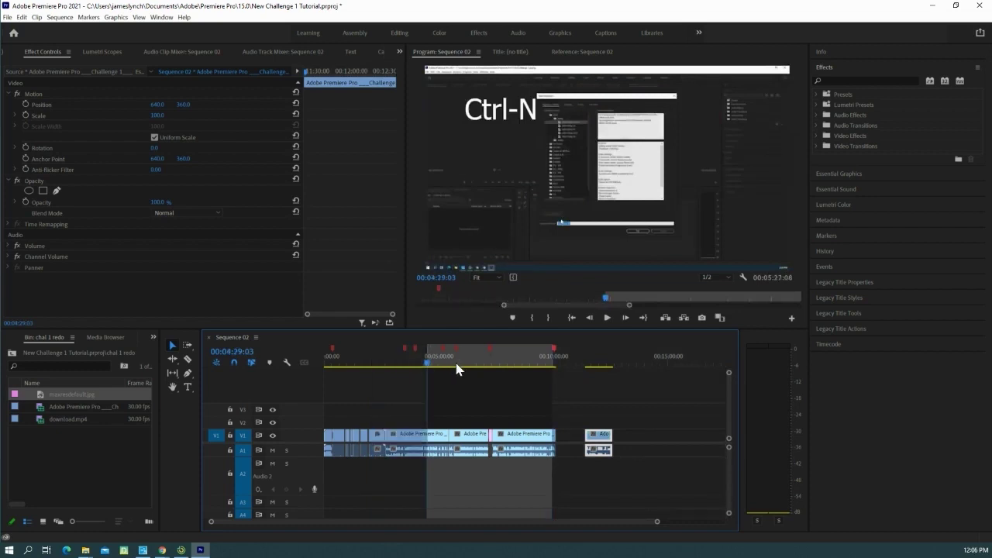
pyautogui.click(551, 360)
pyautogui.press('o')
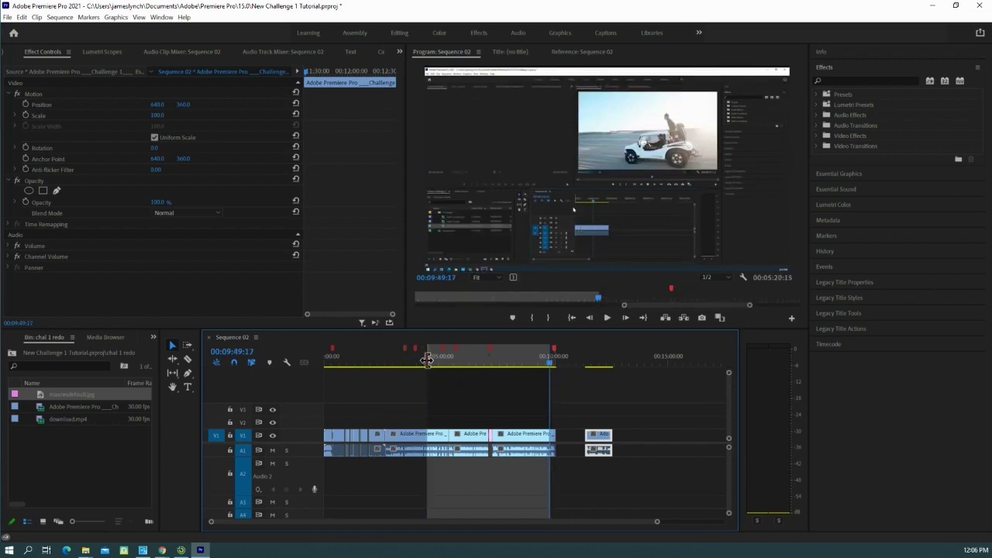
pyautogui.click(392, 361)
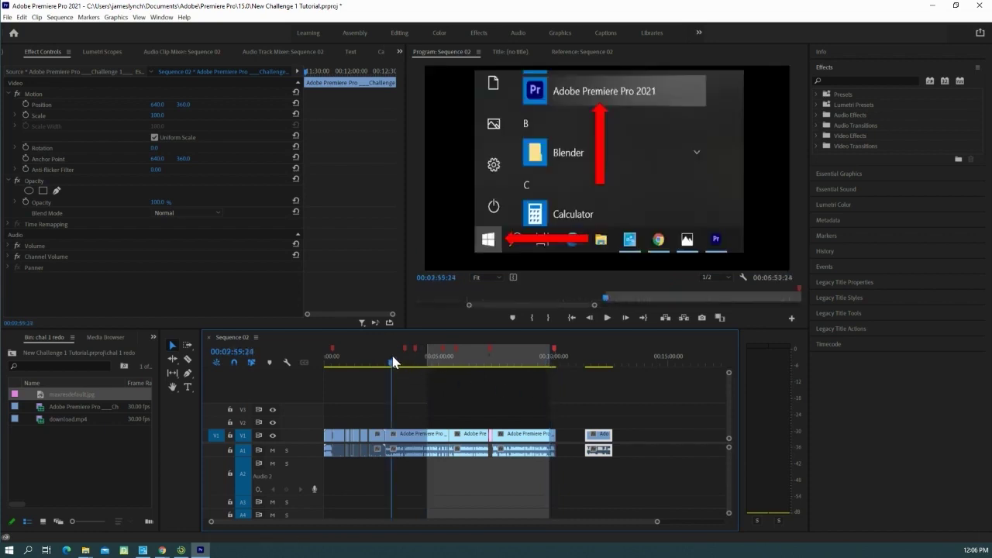
pyautogui.press('i')
pyautogui.click(517, 362)
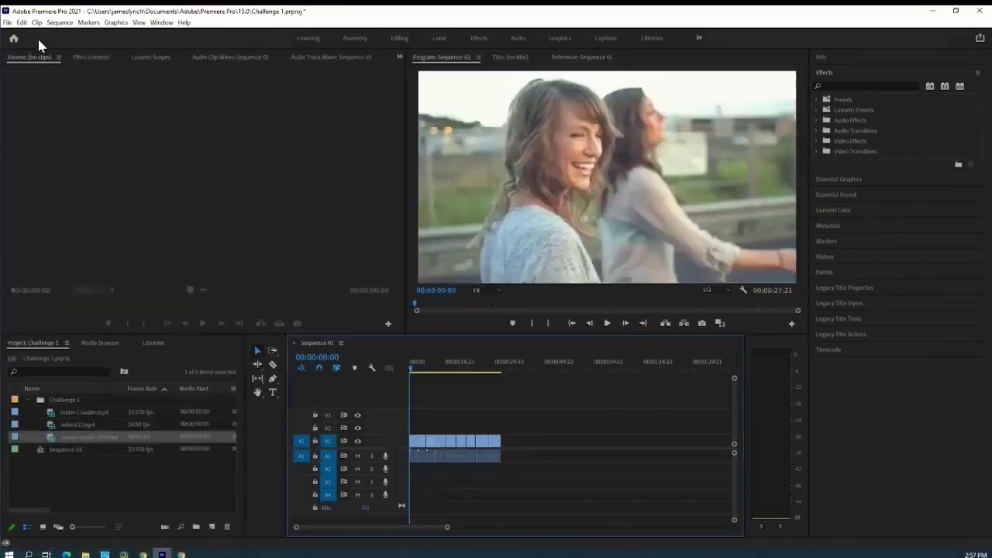
# Step: Export Sequence 01 of the Challenge 1 project to the desktop as Sequence 01.mp4 in H.264 format
pyautogui.click(7, 21)
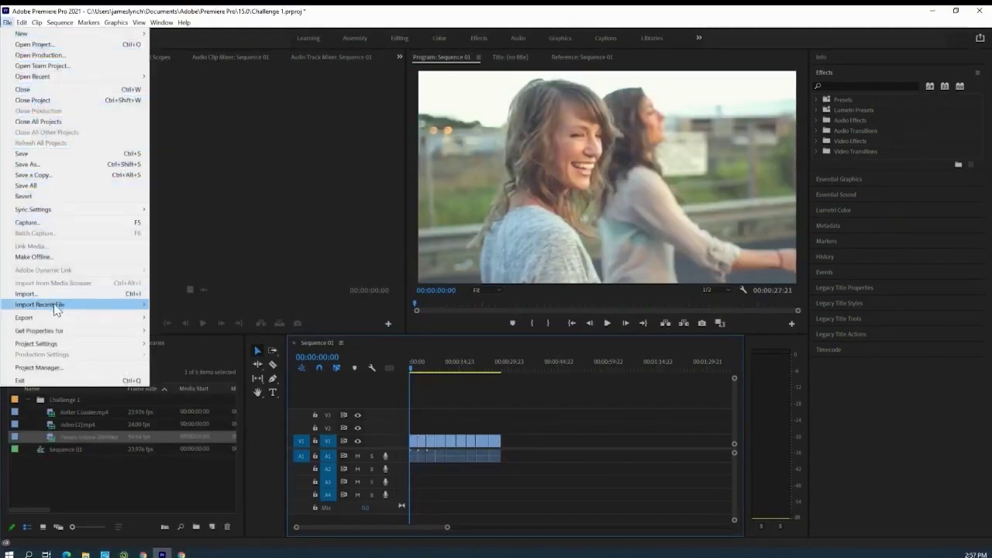
pyautogui.moveTo(53, 318)
pyautogui.click(171, 318)
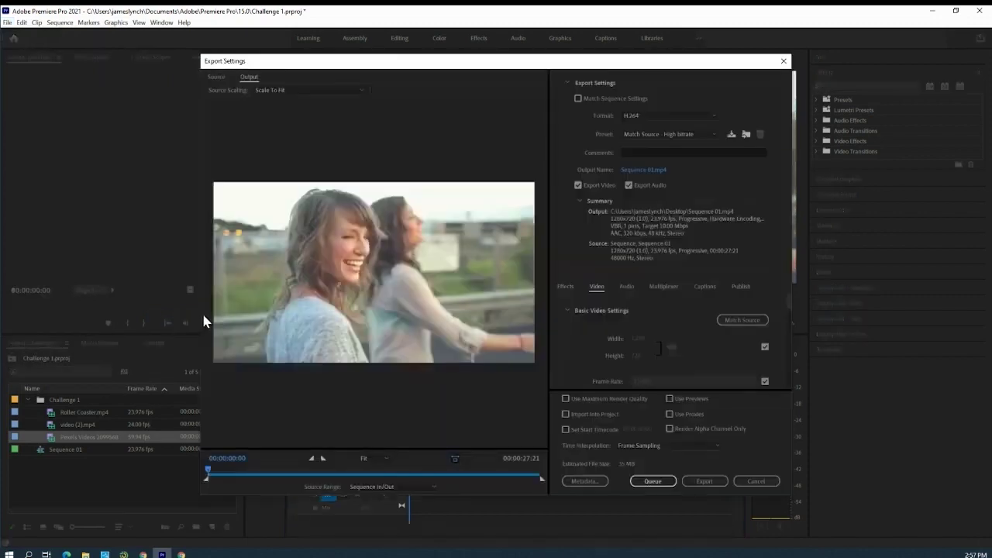
pyautogui.click(663, 114)
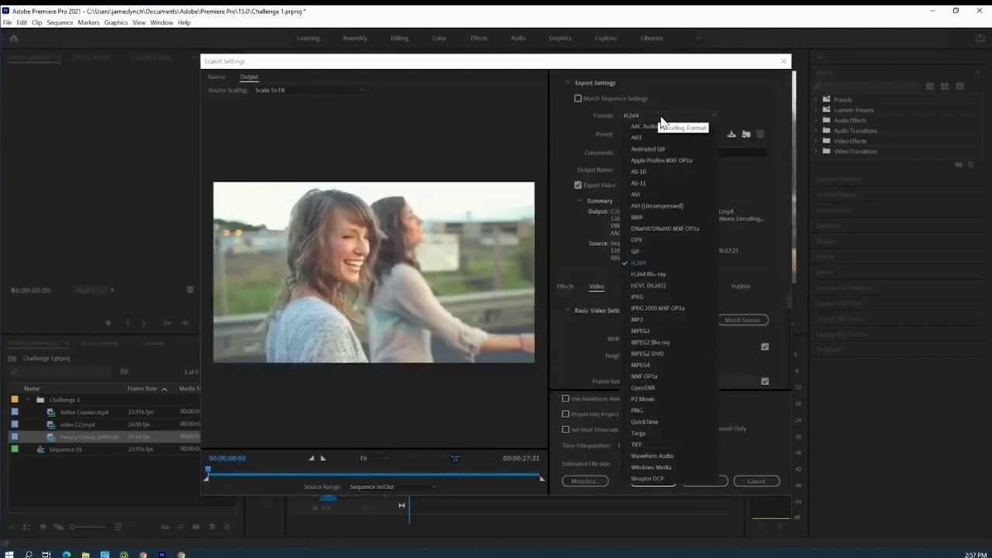
pyautogui.click(645, 264)
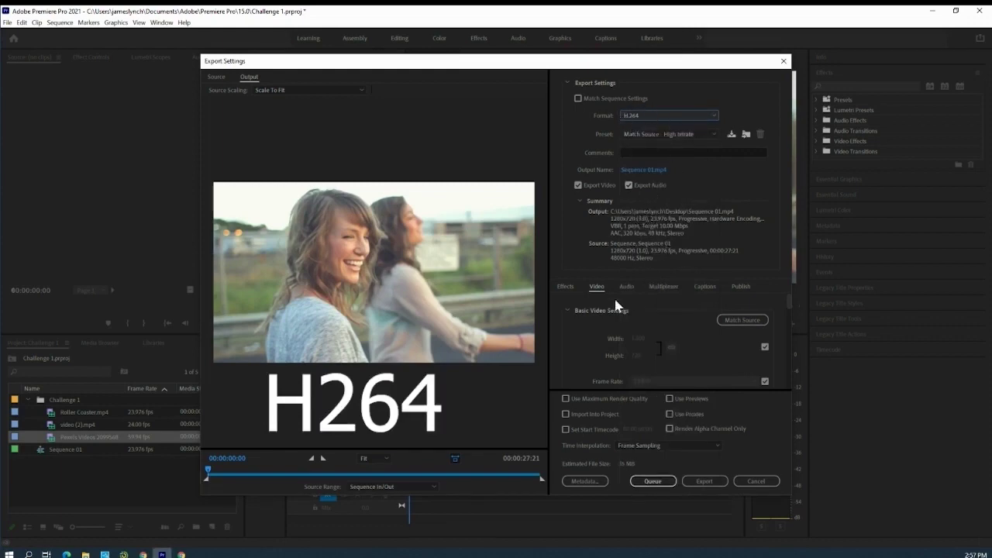
pyautogui.click(705, 483)
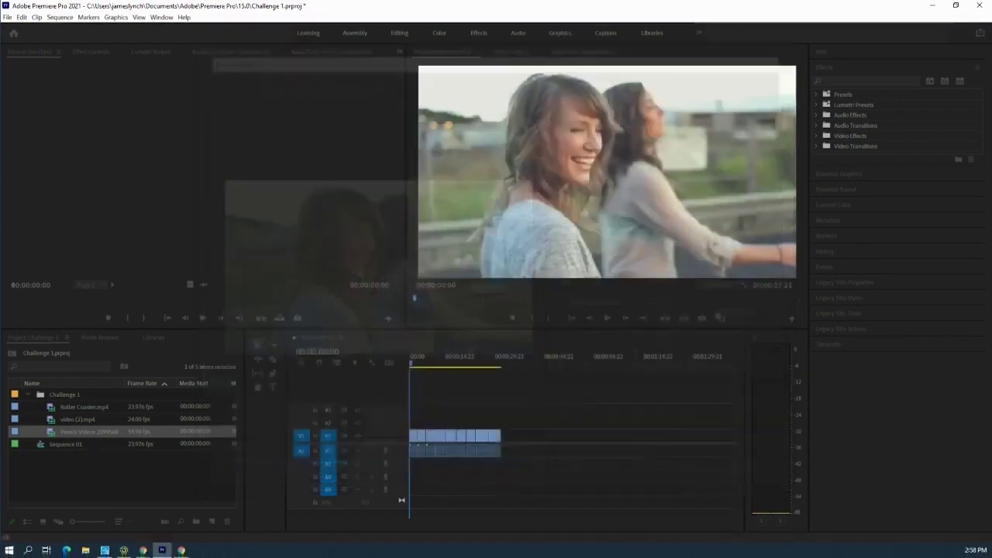
# Step: Shrink the editor window aside to uncover the desktop and reposition the exported Sequence 01.mp4 there
pyautogui.moveTo(494, 12); pyautogui.dragTo(628, 46)
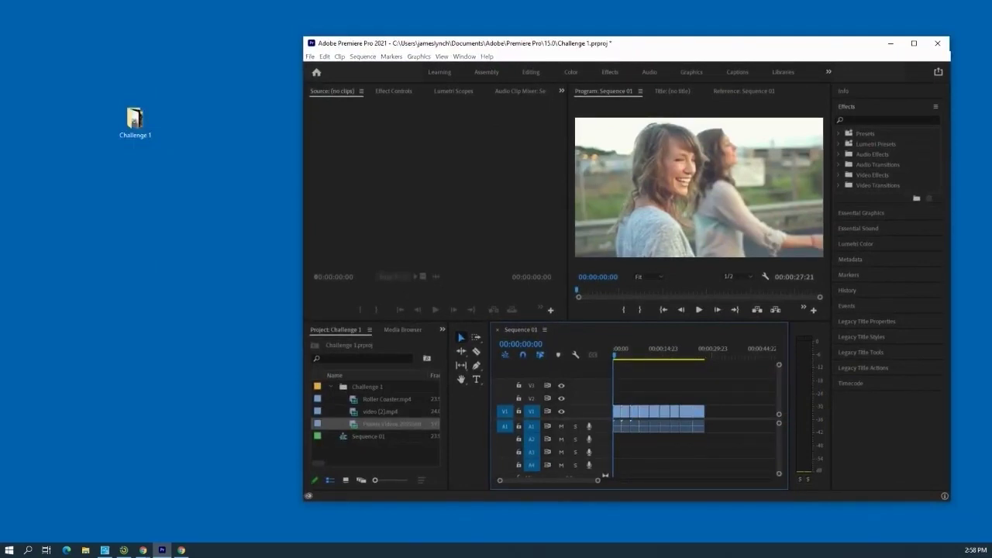
pyautogui.moveTo(115, 292); pyautogui.dragTo(179, 288)
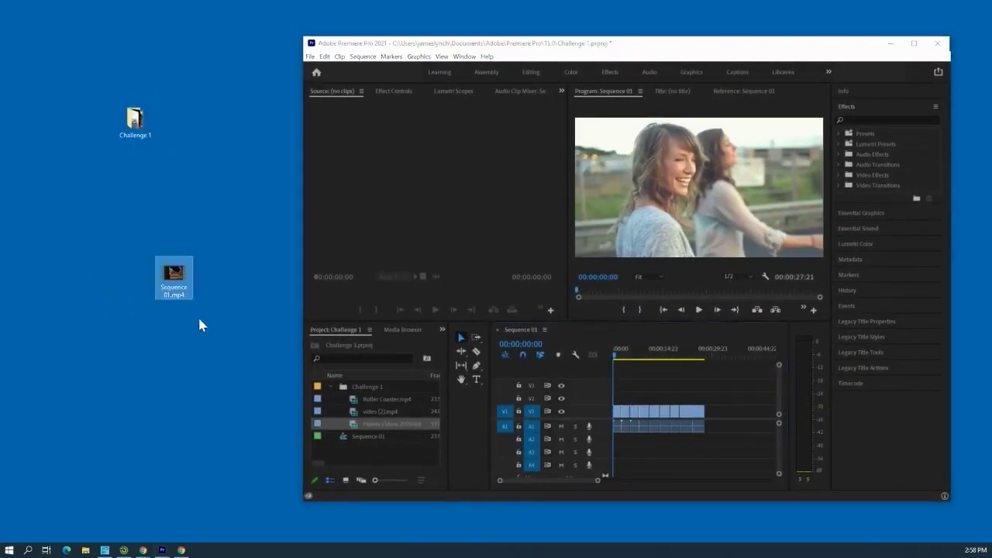